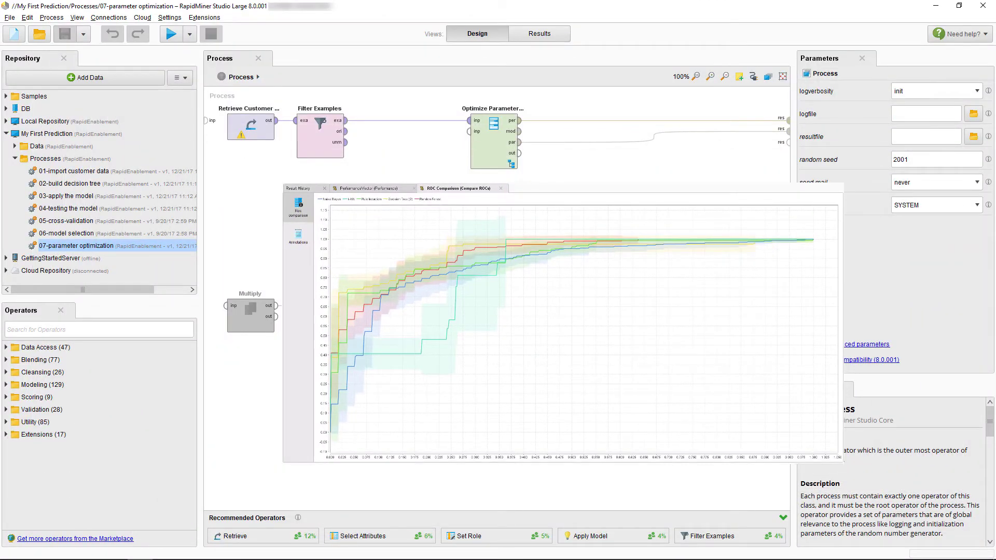
- Open Optimize Parameters RF and examine the grid range settings for the Random Forest number_of_trees parameter
double_click(472, 166)
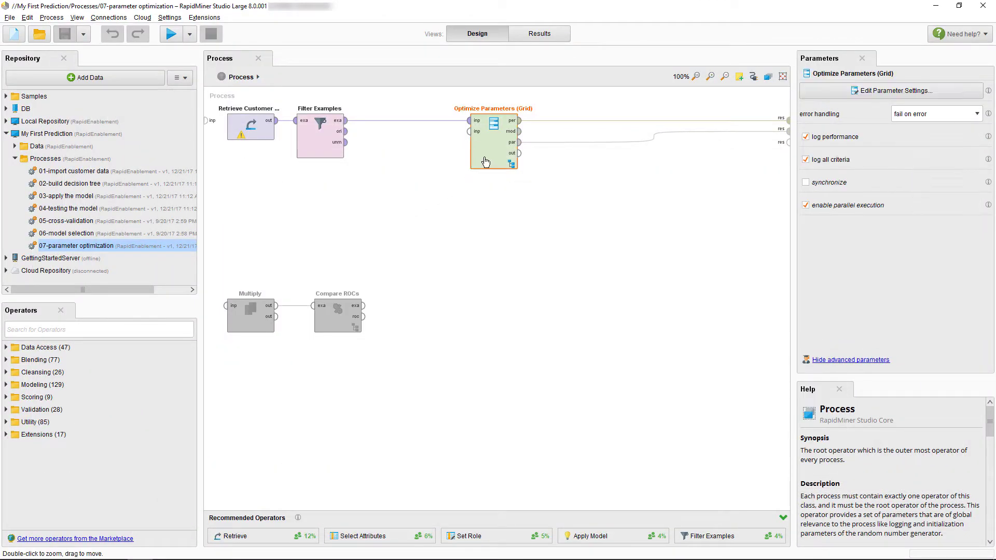
double_click(459, 170)
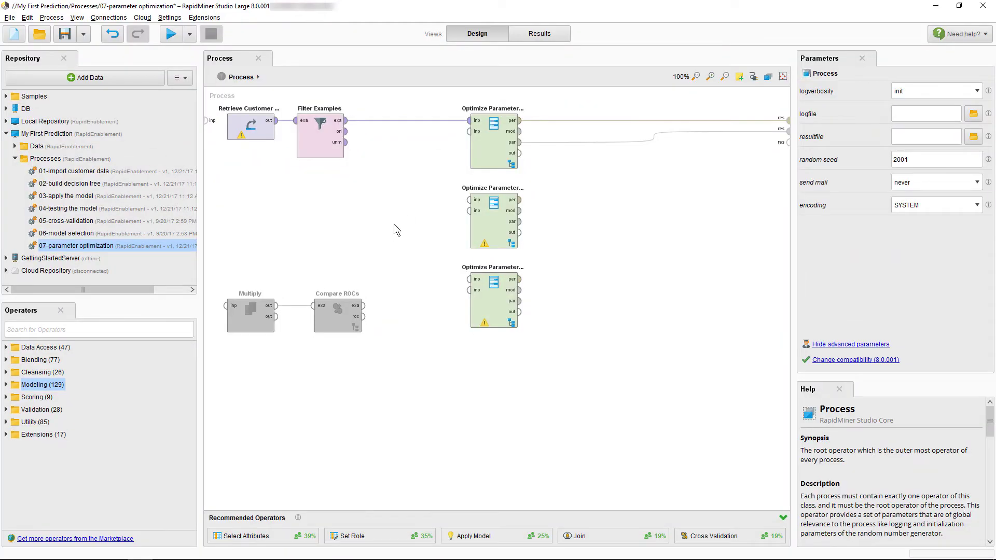
double_click(496, 218)
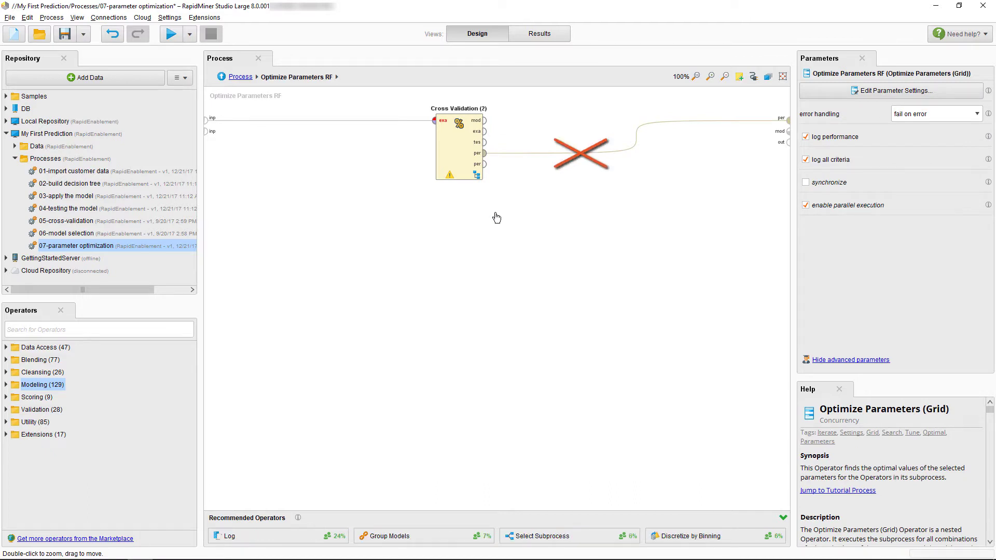
left_click(907, 93)
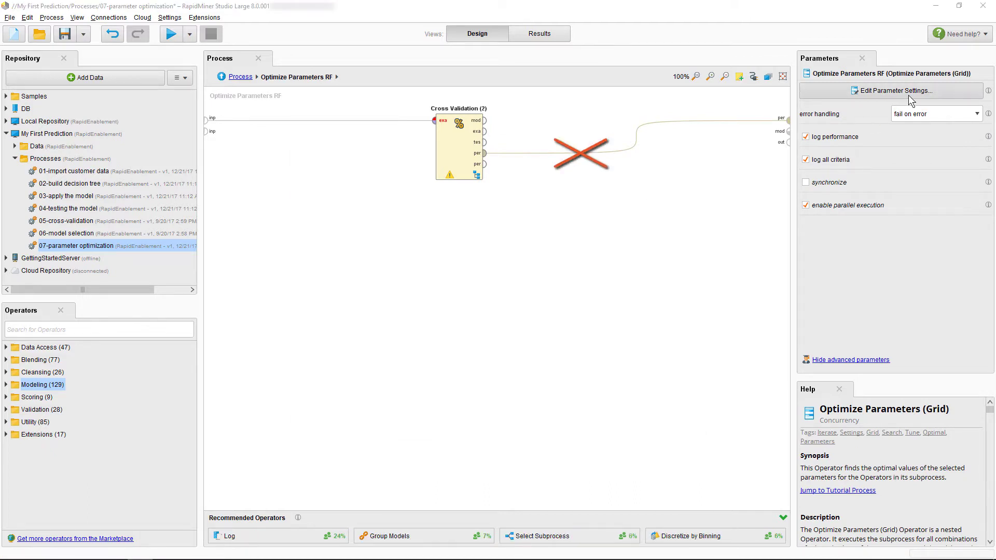
left_click(655, 194)
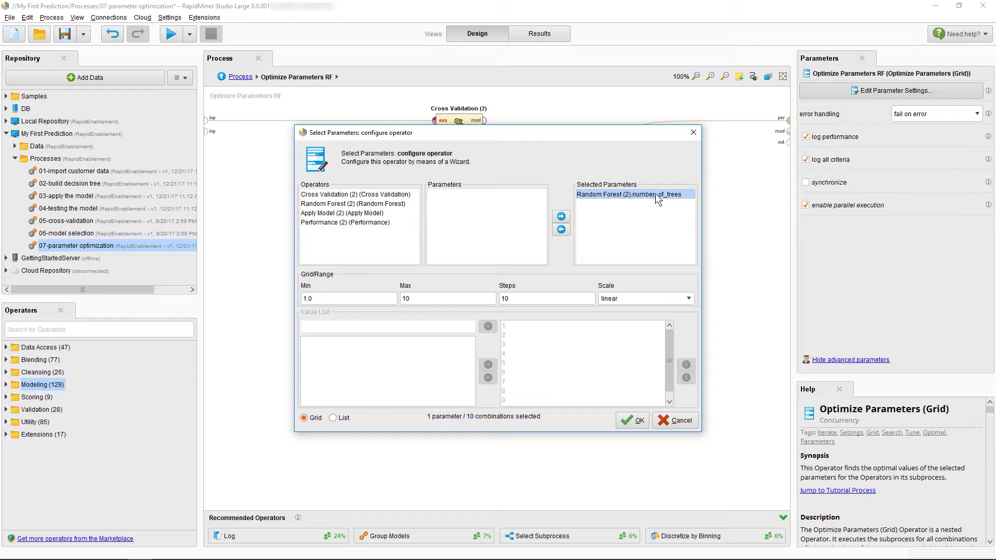
left_click(674, 420)
- Check the parallel execution setting of the nested Cross Validation and of Optimize Parameters DT in the main process
left_click(460, 158)
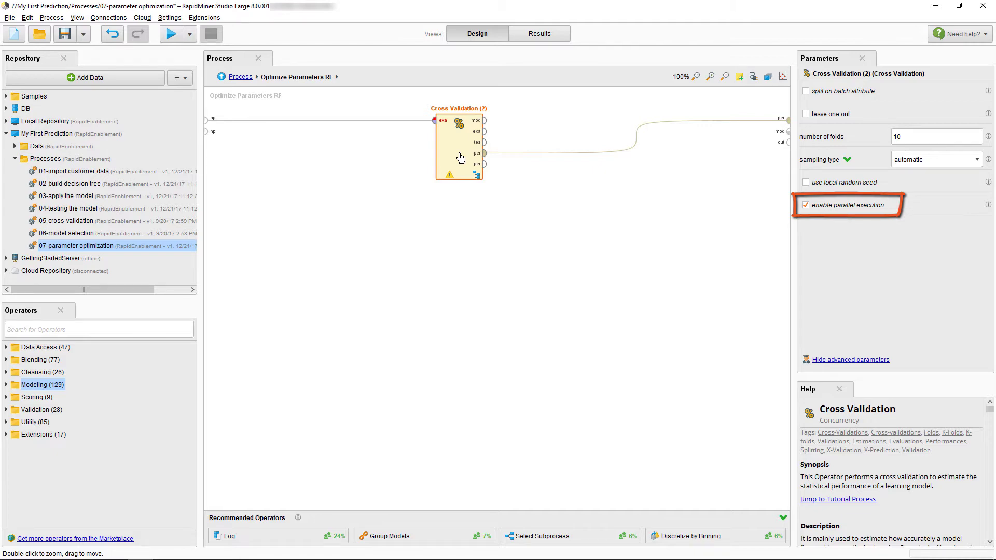
left_click(241, 78)
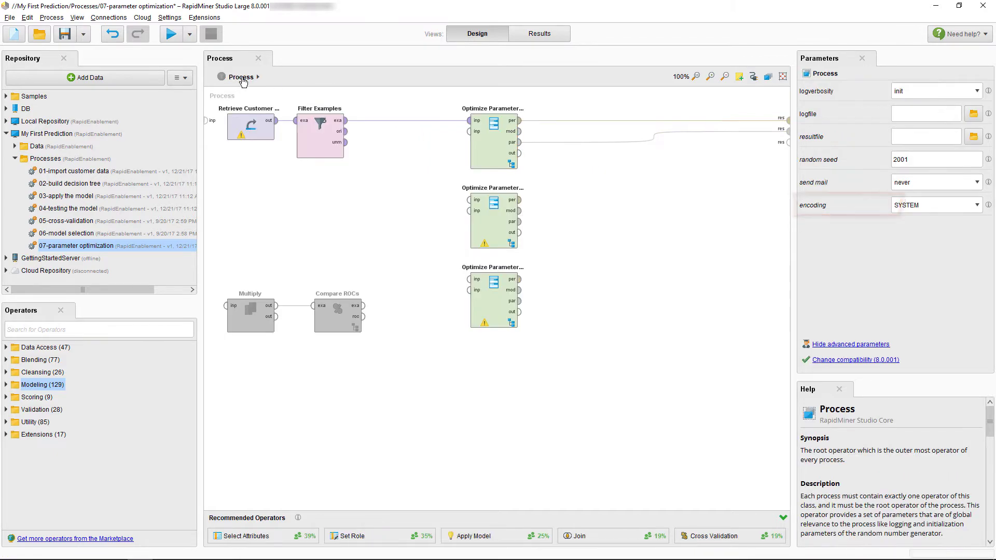
left_click(495, 152)
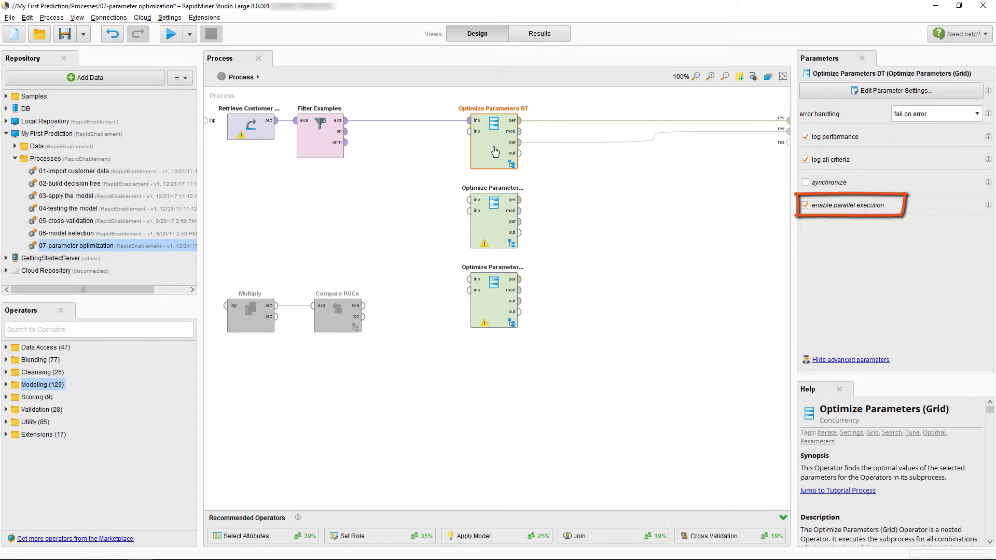
- Store the process in the Processes folder as "08-Automatic Model Selection and Optimization"
right_click(42, 159)
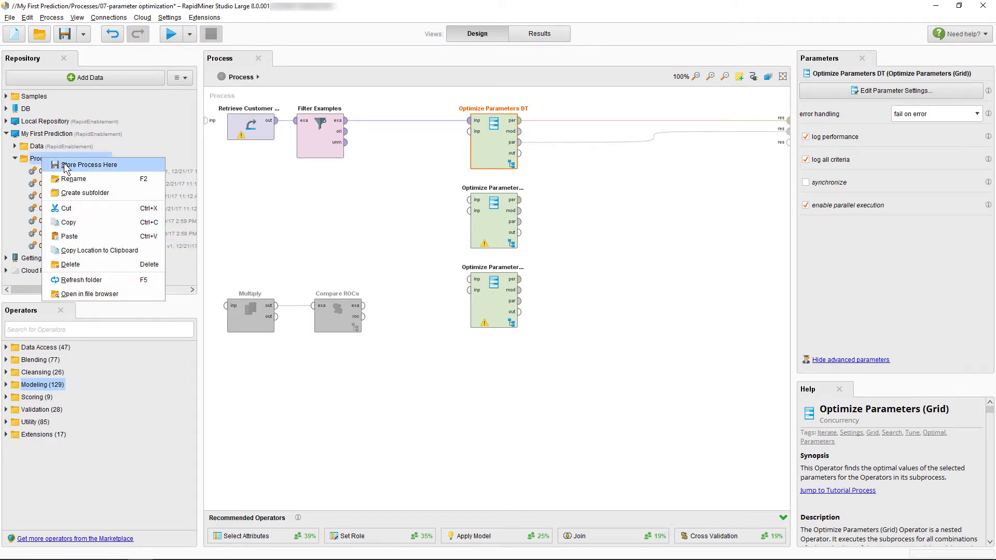
left_click(66, 166)
left_click_drag(456, 287, 386, 290)
type("08-Automatic Model Selection and Optimization")
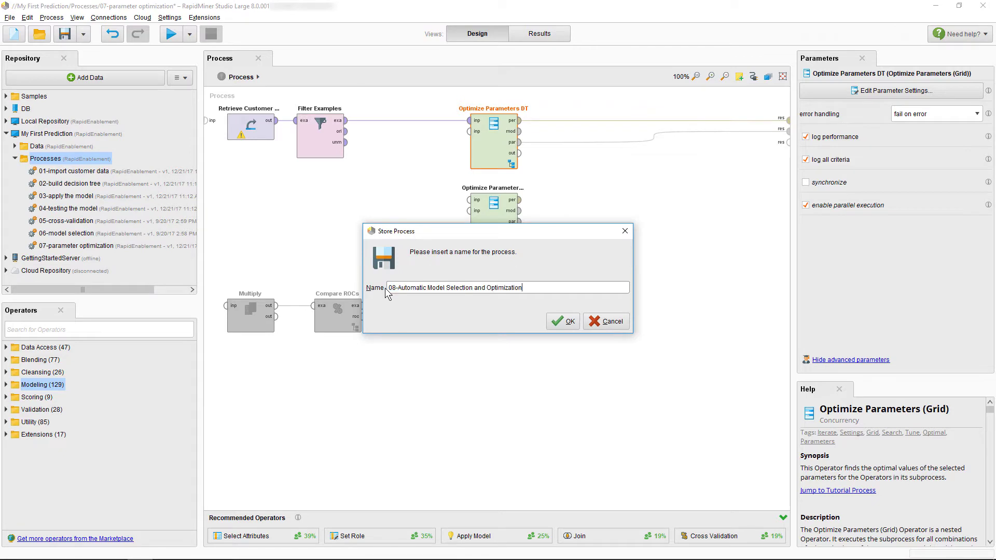
left_click(560, 320)
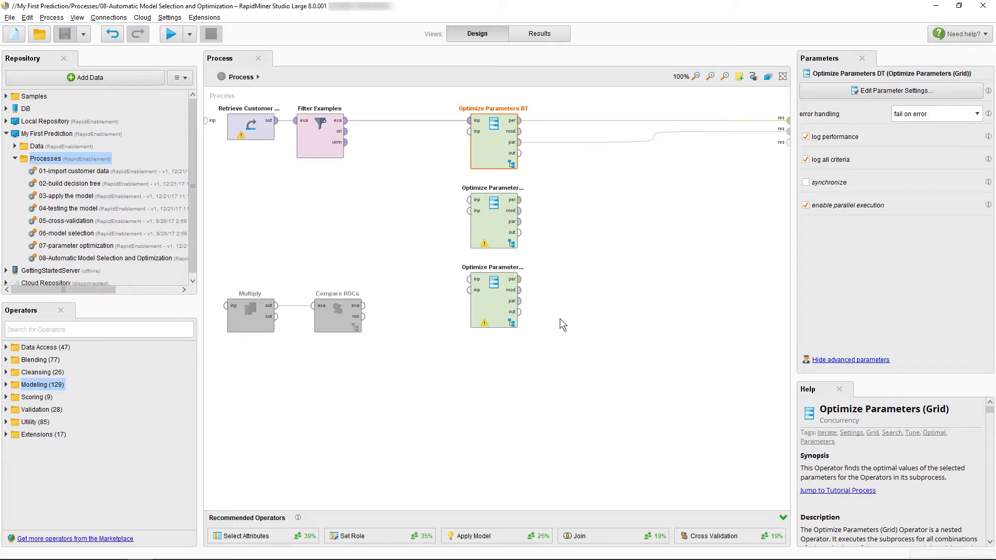
left_click(559, 318)
- Find the Select Subprocess operator and add it to the main process beside the Optimize Parameters operators
left_click(141, 330)
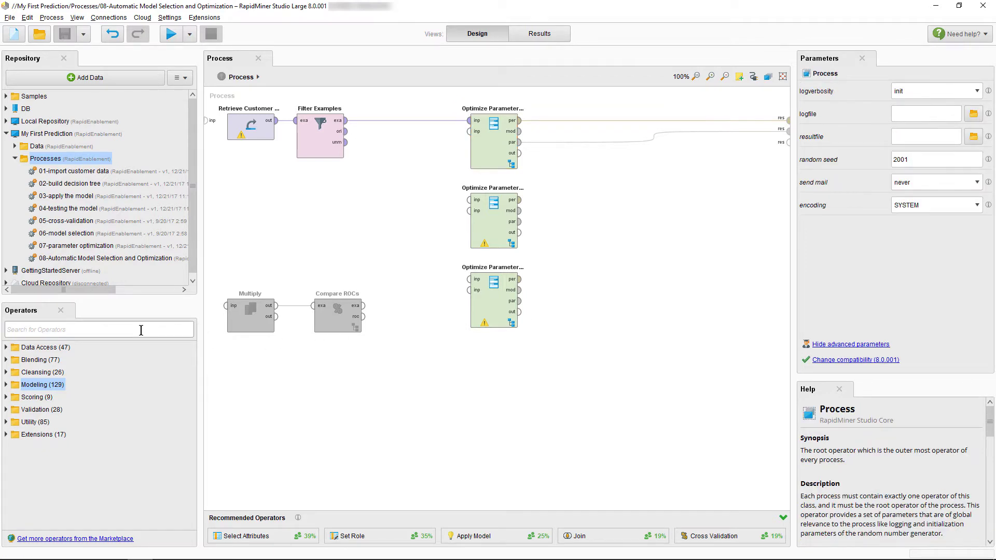
type("subprocess")
left_click_drag(75, 384, 608, 221)
- Move the three Optimize Parameters operators (DT, RF and RI) from the main process into Selection 1 of Select Subprocess
left_click_drag(446, 94, 543, 357)
right_click(506, 314)
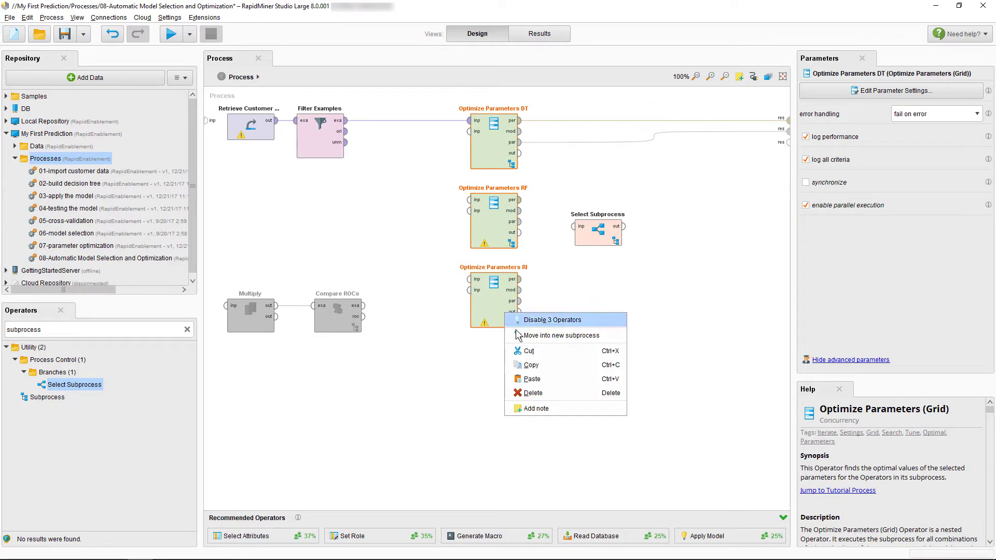
left_click(539, 351)
left_click(599, 233)
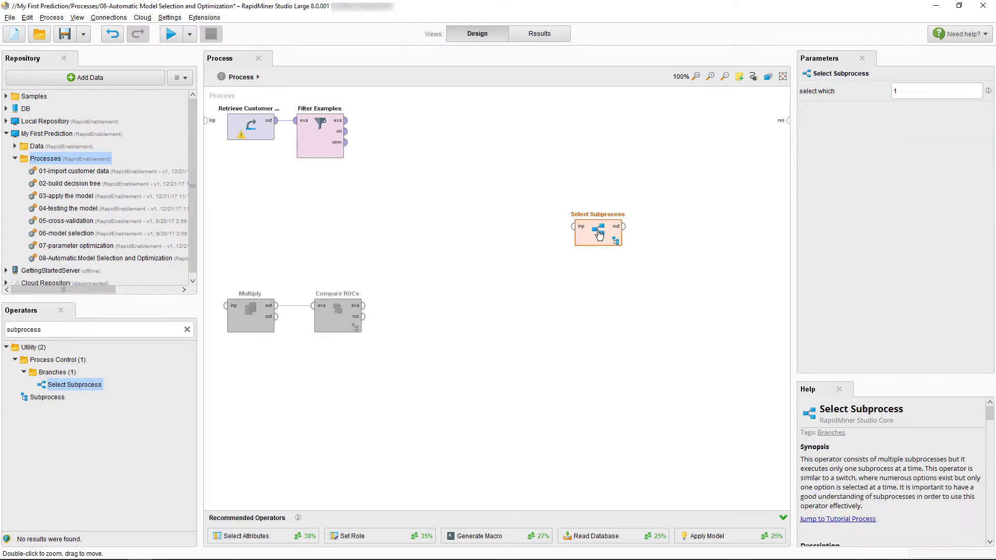
double_click(599, 233)
right_click(332, 178)
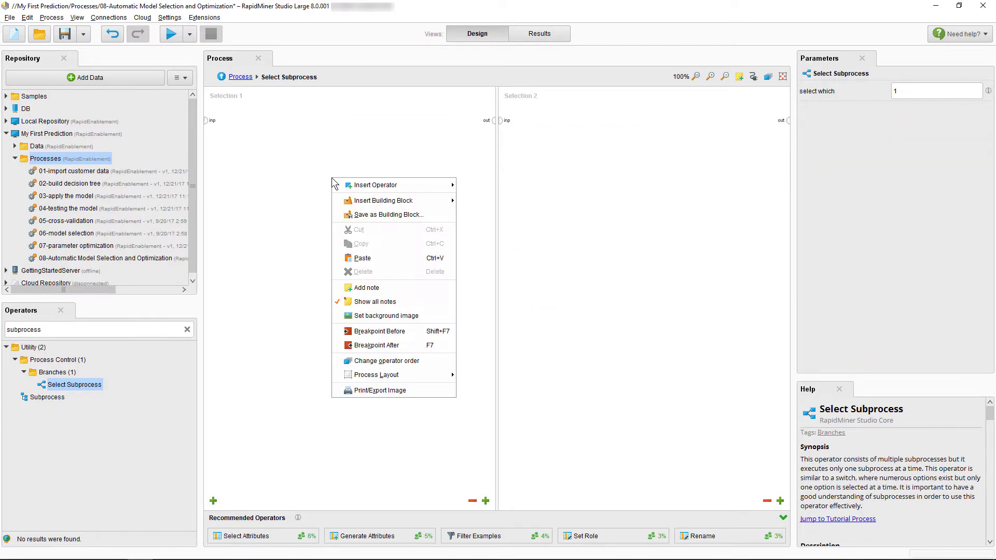
left_click(362, 258)
- Move Optimize Parameters RF and Optimize Parameters RI from Selection 1 to Selection 2
left_click_drag(278, 236, 369, 413)
right_click(321, 351)
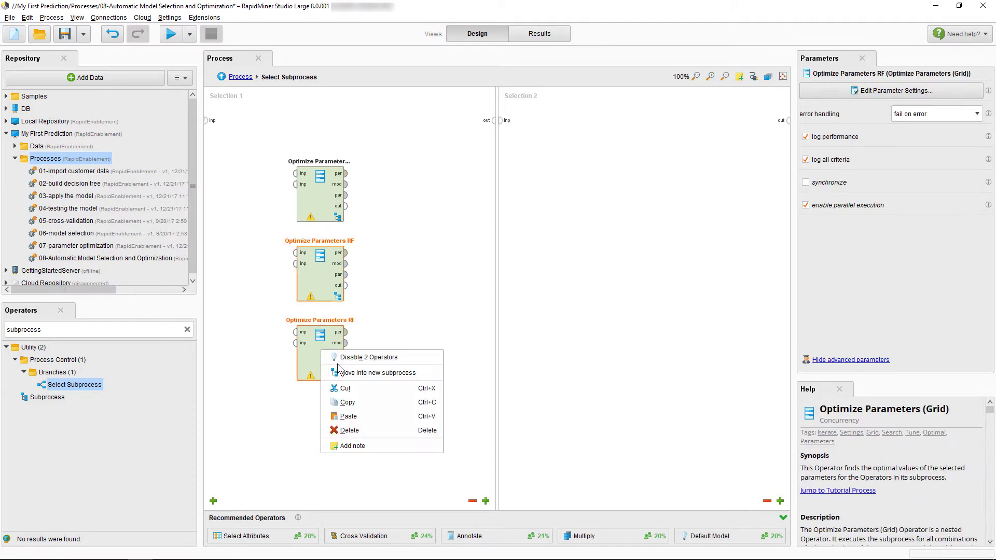
left_click(351, 393)
right_click(599, 157)
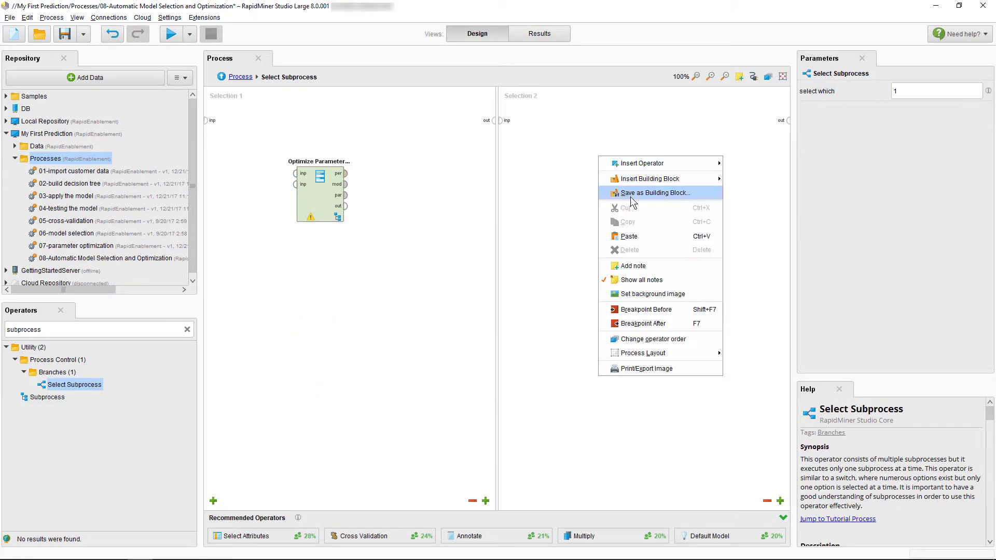
left_click(628, 236)
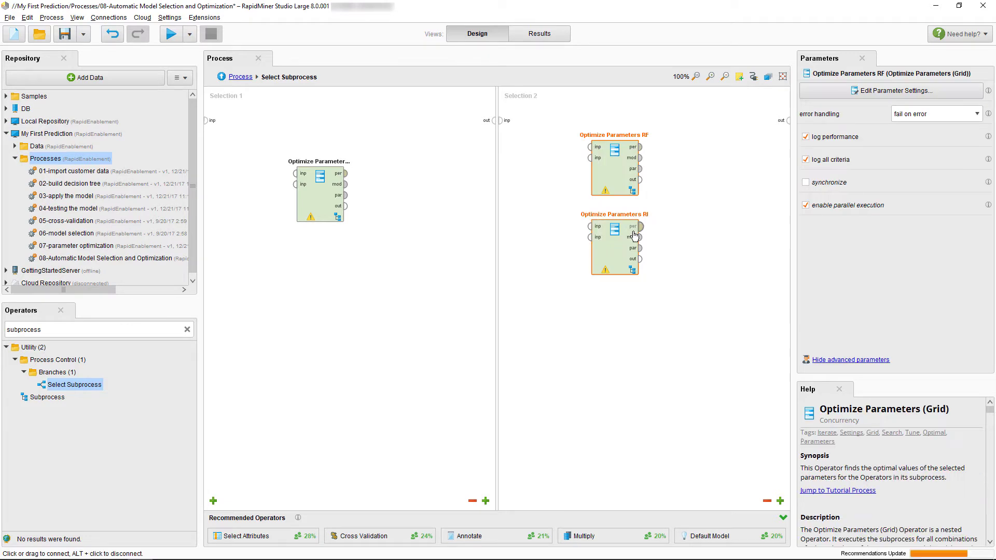
- Add a third selection to Select Subprocess and move Optimize Parameters RI into it
left_click(780, 501)
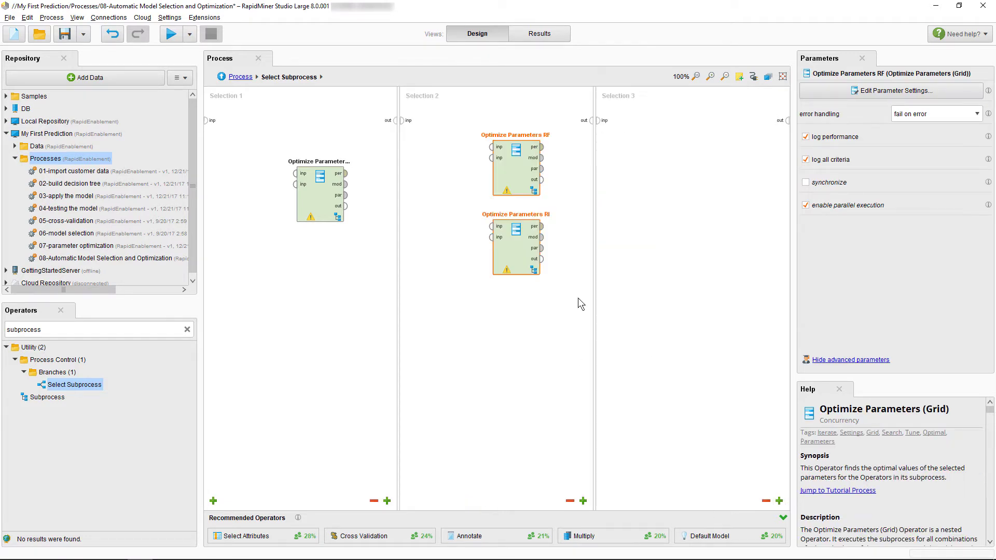
right_click(525, 250)
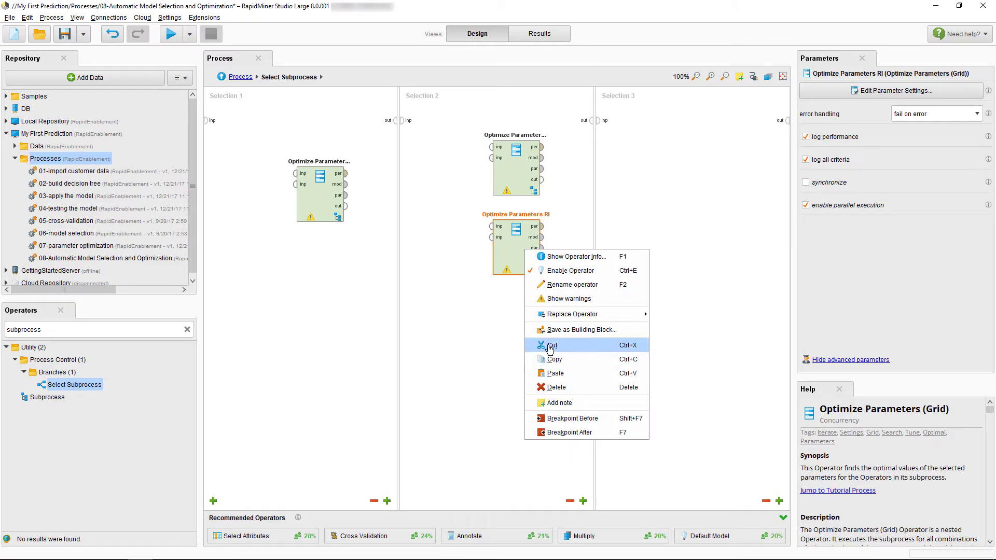
left_click(550, 345)
right_click(663, 173)
left_click(692, 253)
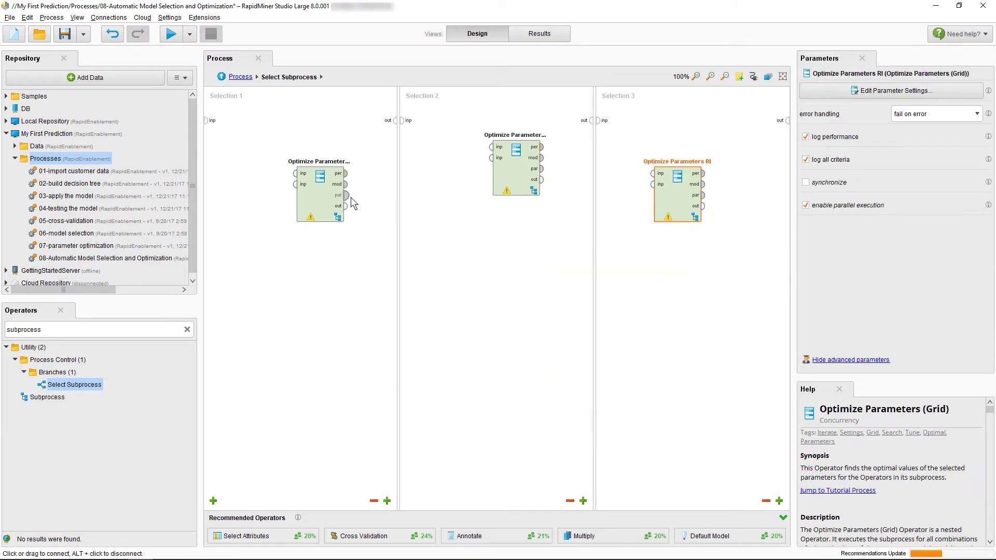
- Align Optimize Parameters DT with the Selection 1 ports and connect its input and its performance output
left_click_drag(326, 192, 257, 138)
left_click(213, 120)
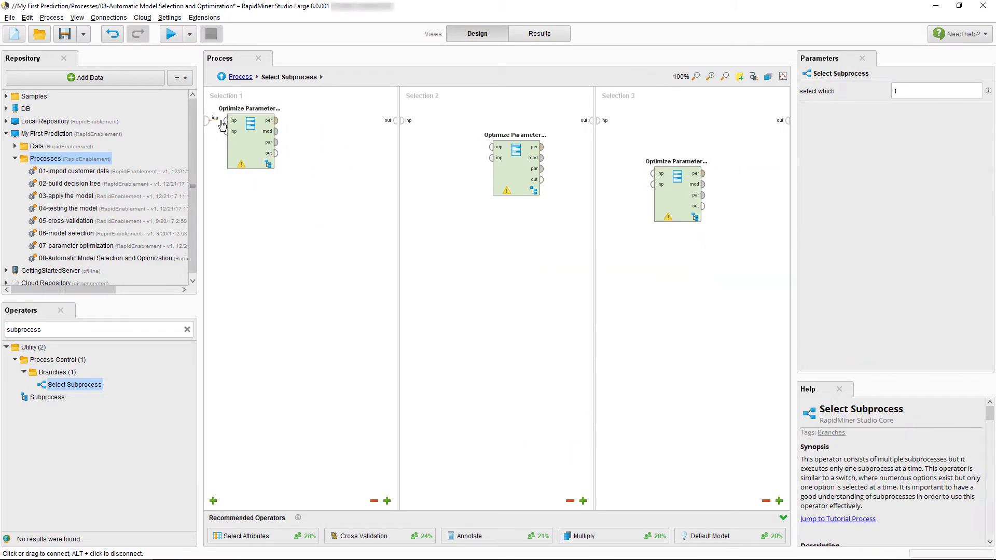
left_click(226, 120)
left_click(276, 120)
left_click(395, 121)
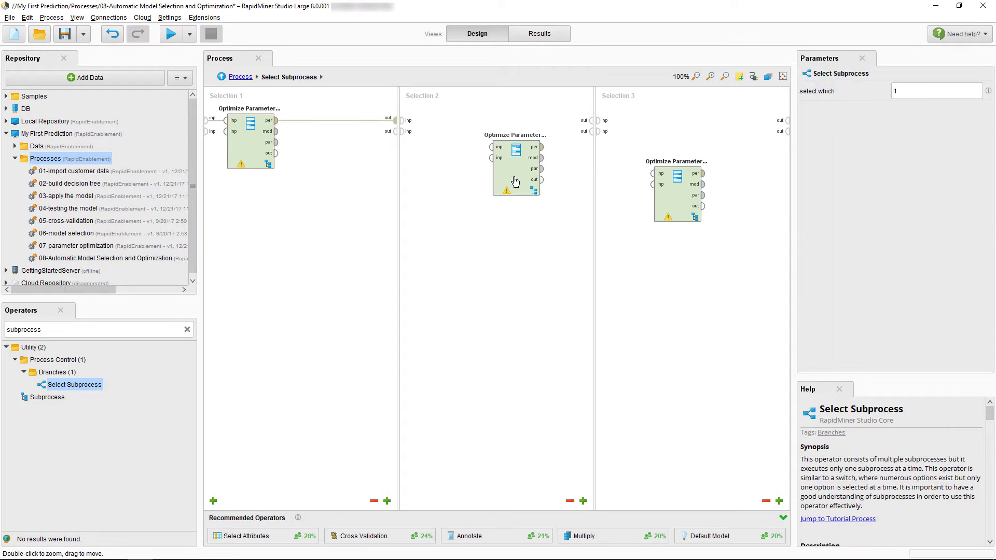
- Align Optimize Parameters RF with the Selection 2 ports and connect its input and its performance output
left_click_drag(516, 156, 446, 129)
left_click(413, 124)
left_click(422, 121)
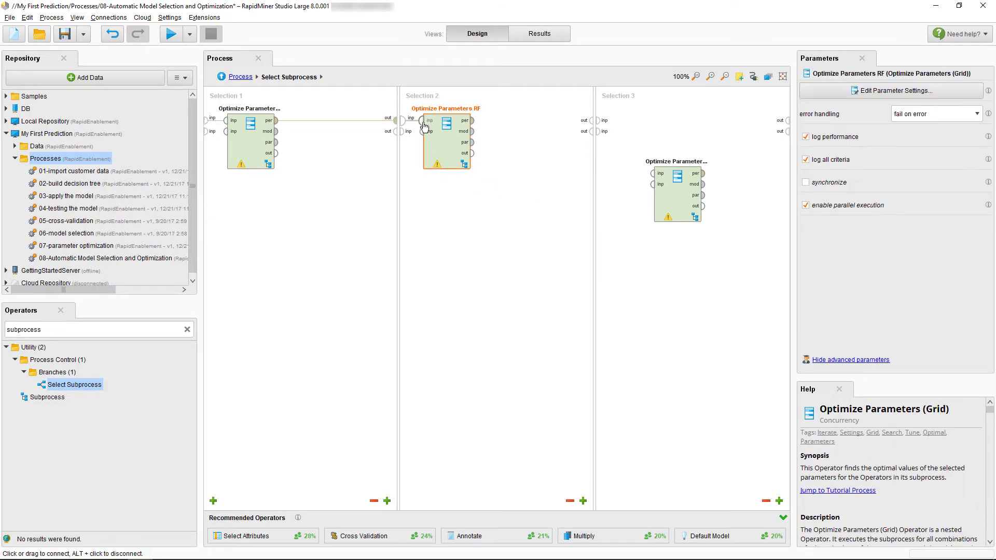
left_click(471, 120)
left_click(592, 121)
- Align Optimize Parameters RI with the Selection 3 ports and connect its input and its performance output
left_click_drag(657, 173, 621, 120)
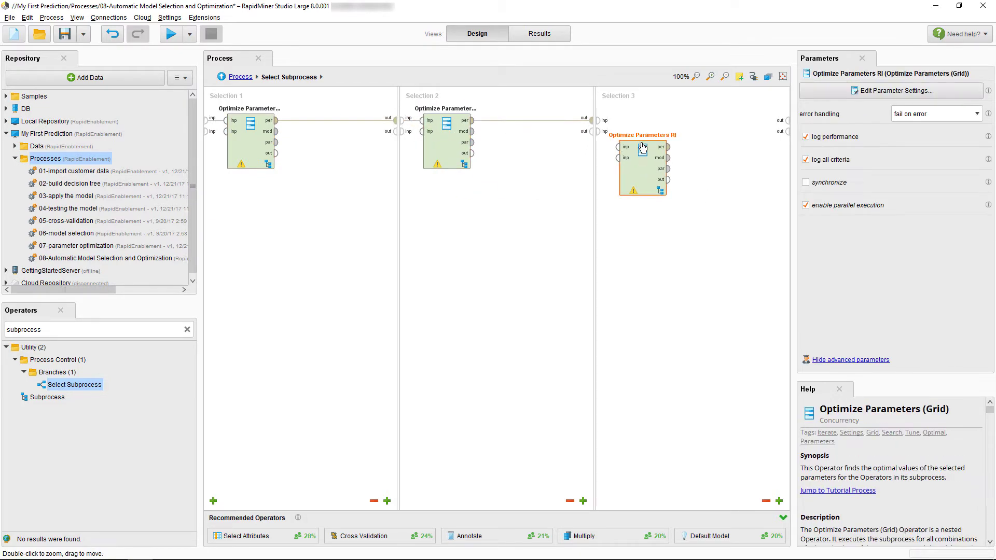
left_click(597, 120)
left_click(618, 121)
left_click(668, 121)
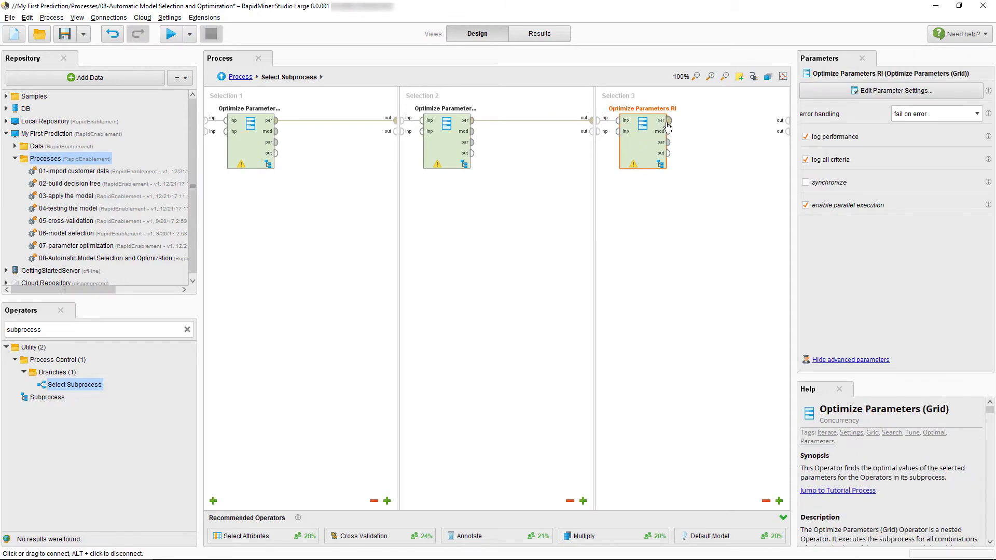
left_click(787, 121)
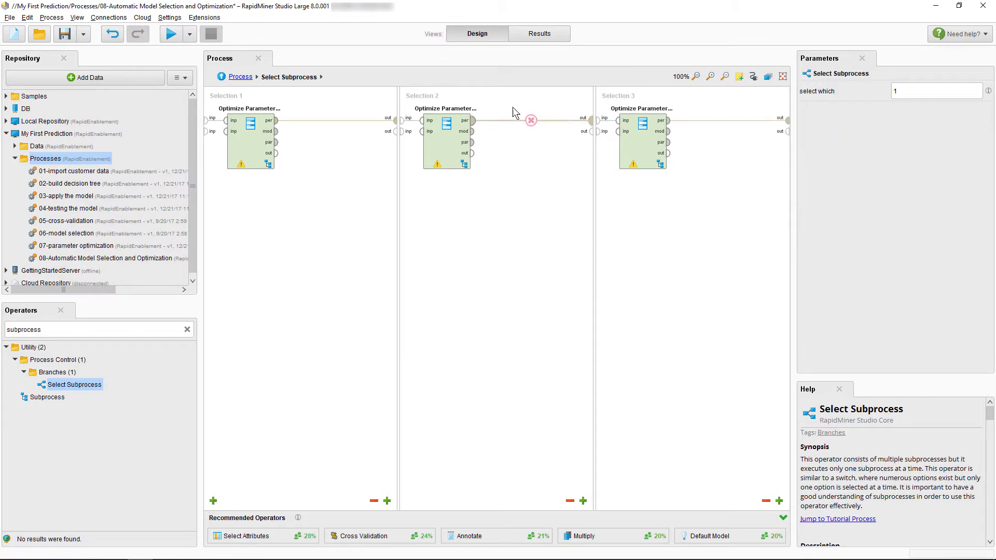
- Add an Optimize Parameters (Grid) operator after Filter Examples in the main process and disable its parallel execution
left_click(246, 76)
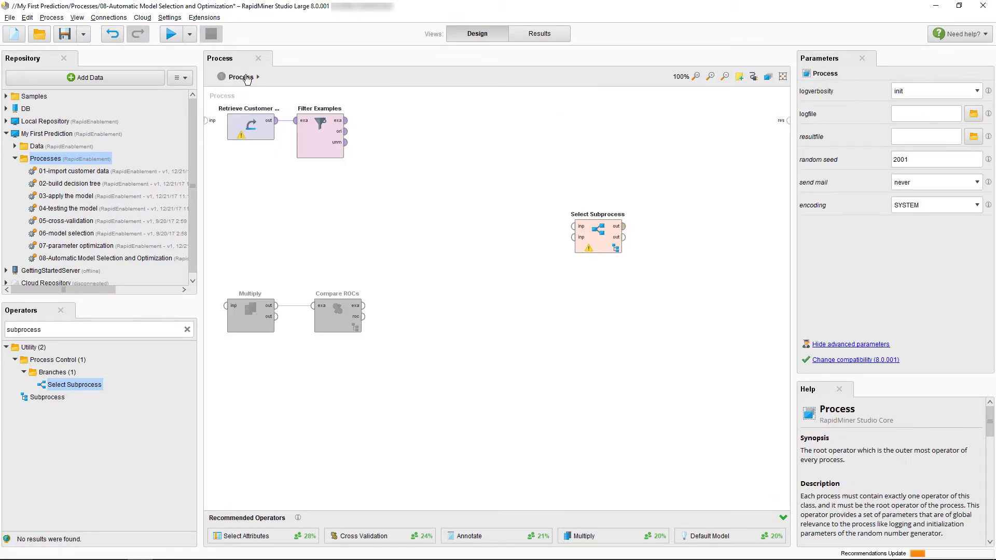
left_click(187, 329)
type("grid")
left_click_drag(83, 384, 382, 209)
left_click_drag(453, 120, 454, 121)
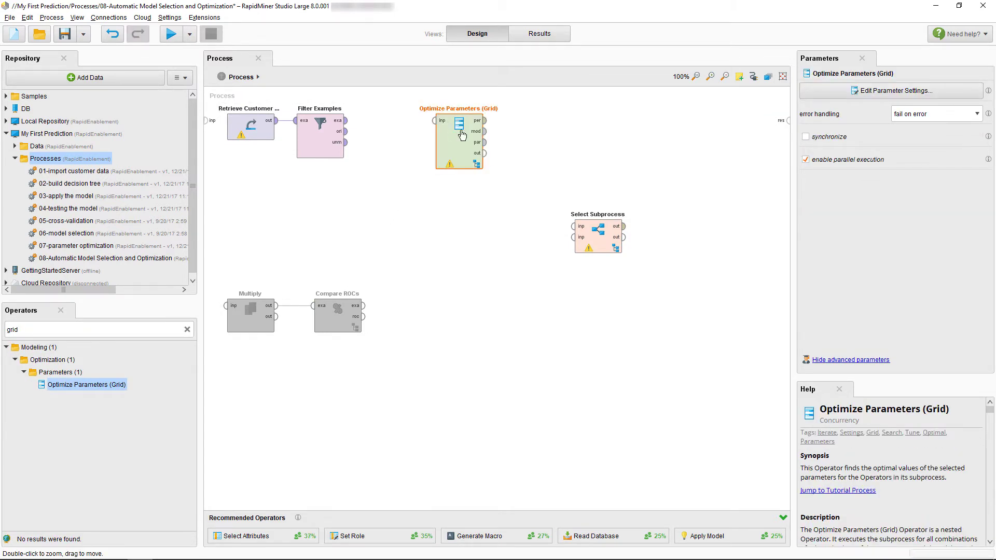
left_click(805, 159)
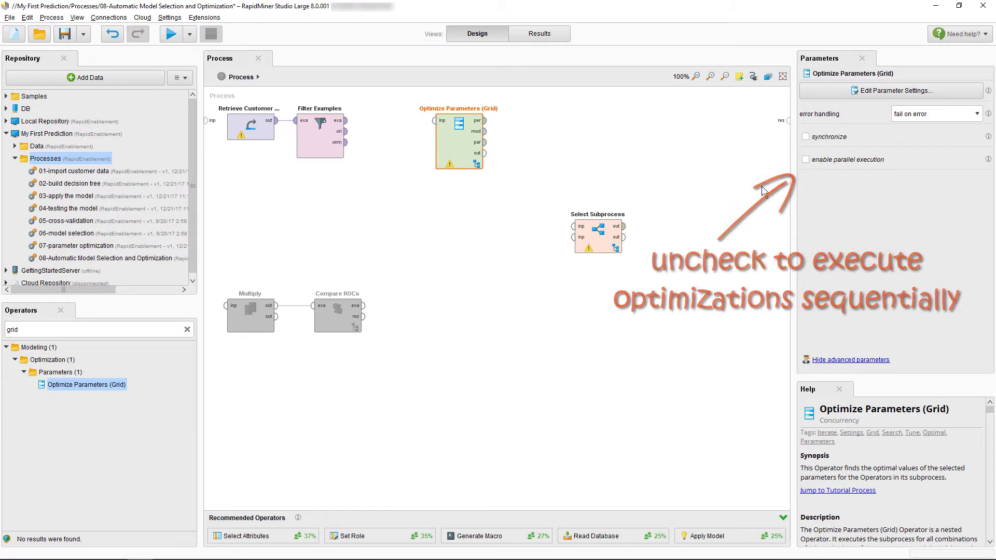
- Move Select Subprocess from the main process into Optimize Parameters (Grid) and align it with the subprocess ports
right_click(593, 239)
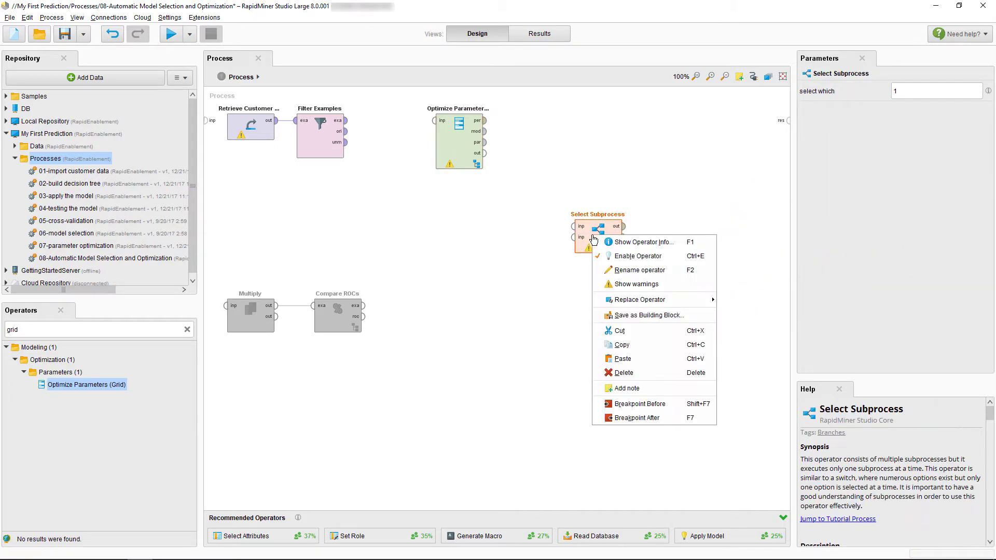
left_click(620, 331)
double_click(469, 151)
right_click(456, 139)
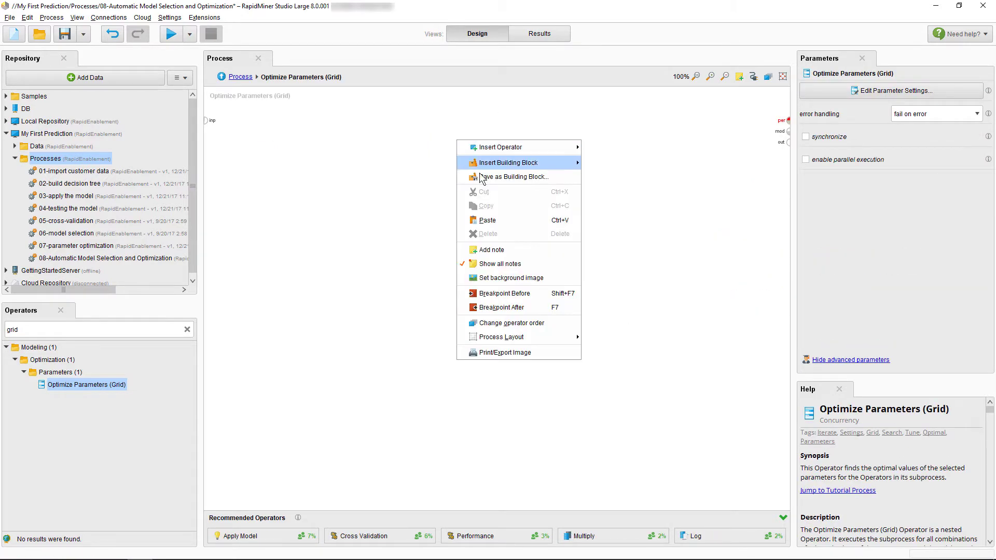
left_click(496, 220)
left_click_drag(472, 158, 437, 132)
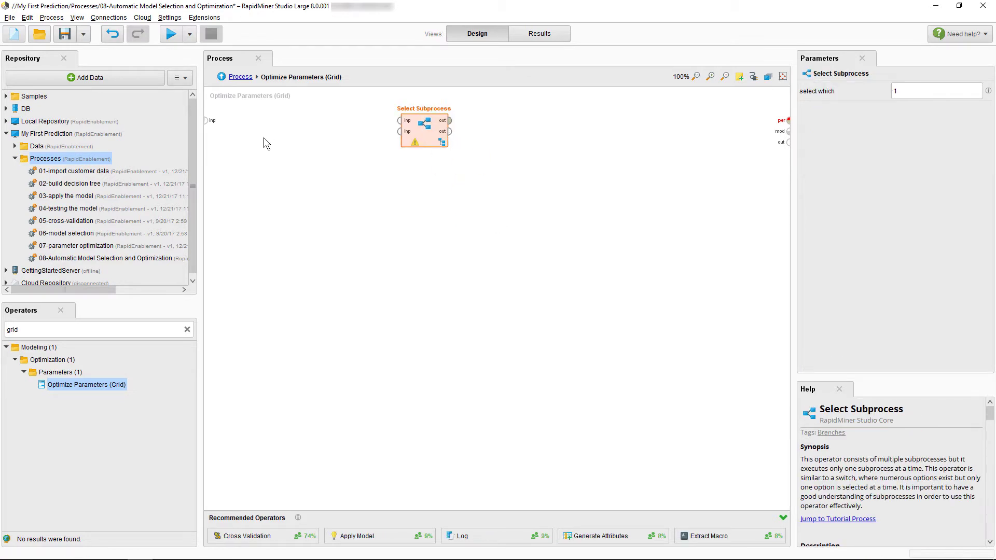
- Connect Select Subprocess to the grid's input and performance ports, and return to the main process
left_click(206, 119)
left_click(399, 121)
left_click(449, 120)
left_click(787, 120)
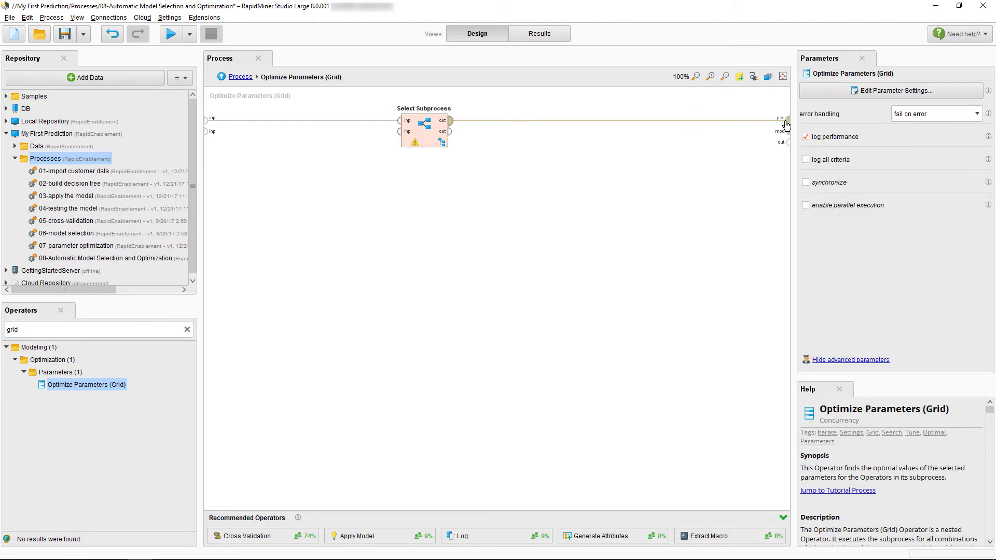
left_click(244, 78)
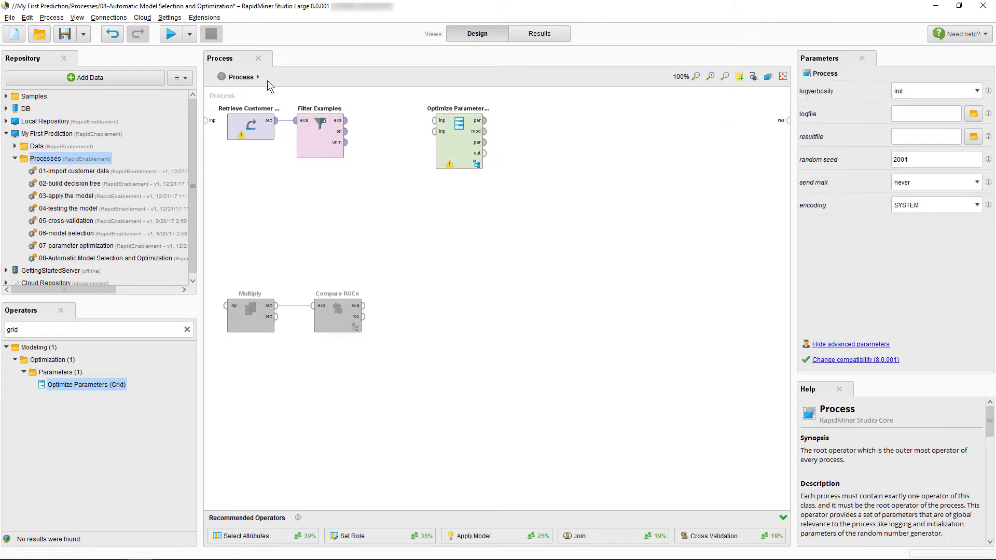
- Connect Filter Examples to Optimize Parameters (Grid), and the grid's performance and parameter outputs to the first two result ports
left_click(346, 120)
left_click(434, 120)
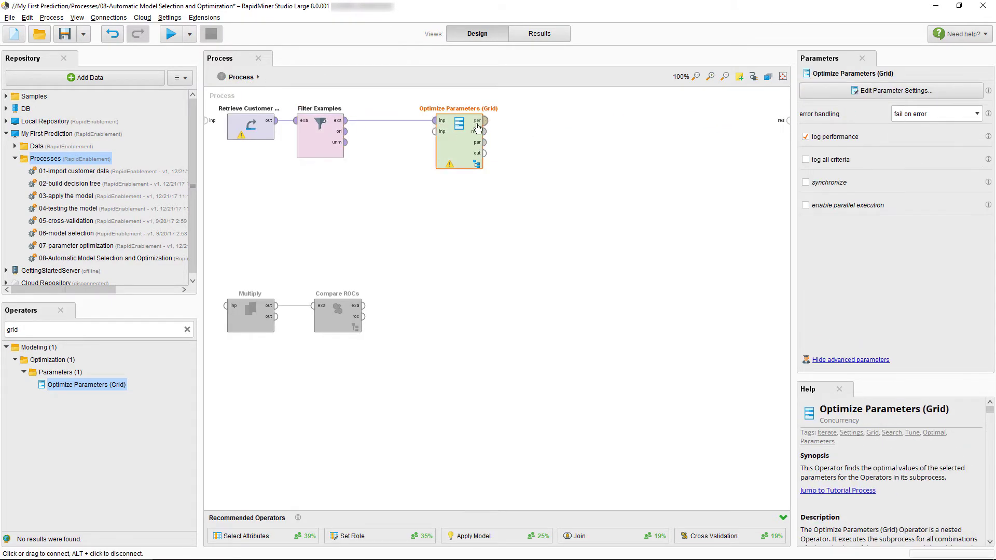
left_click(484, 120)
left_click(788, 121)
left_click(485, 142)
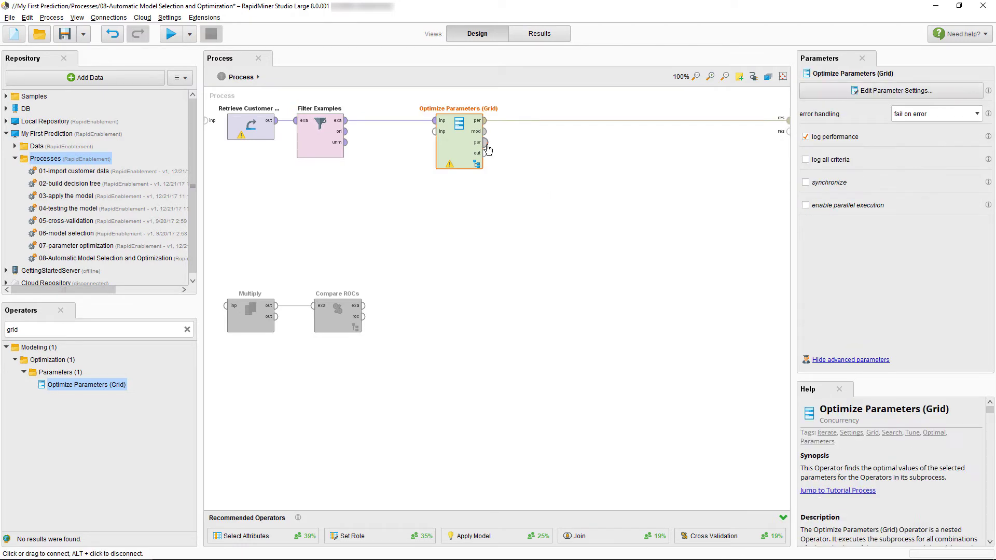
left_click(787, 131)
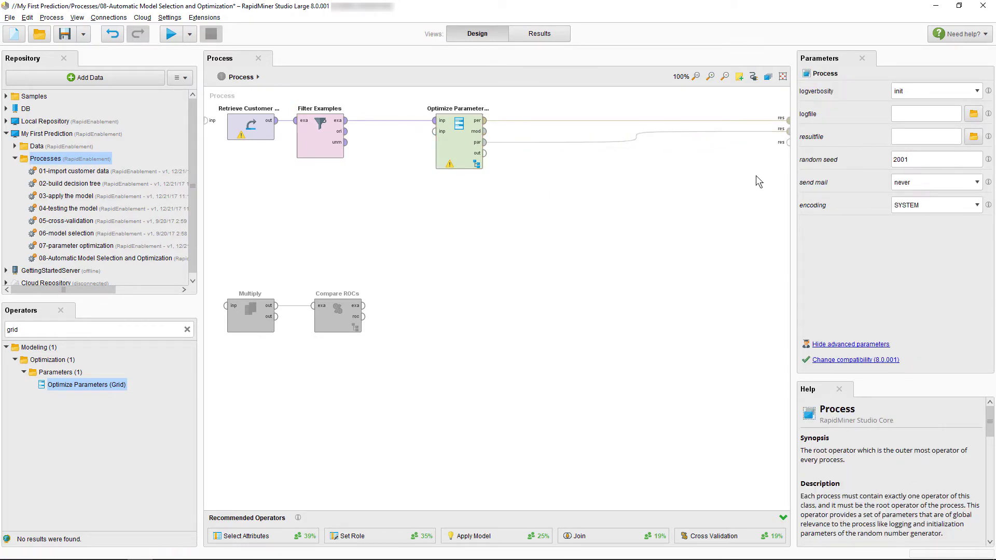
- Configure Optimize Parameters (Grid) to vary Select Subprocess's select_which parameter with a maximum of 3 and 3 steps
left_click(459, 145)
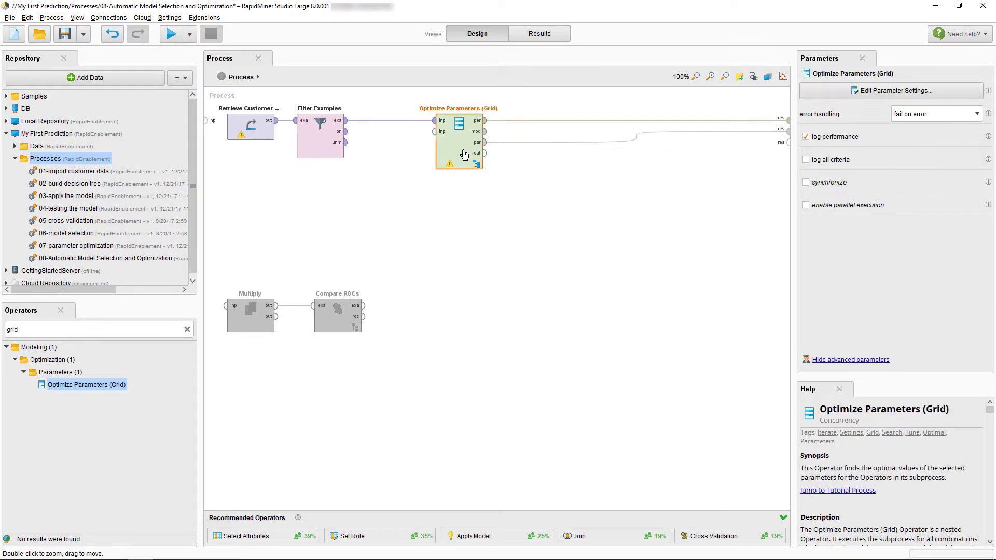
left_click(855, 93)
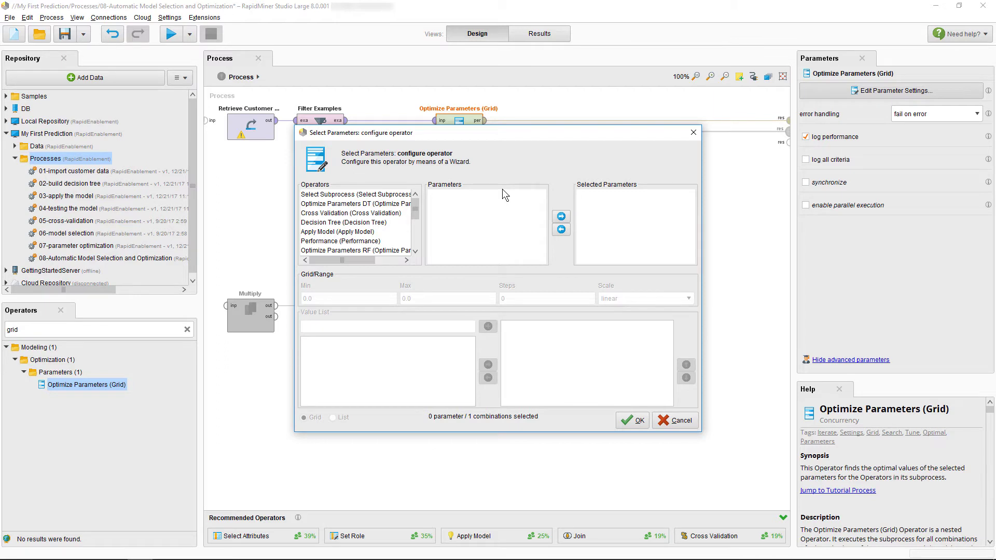
left_click(378, 194)
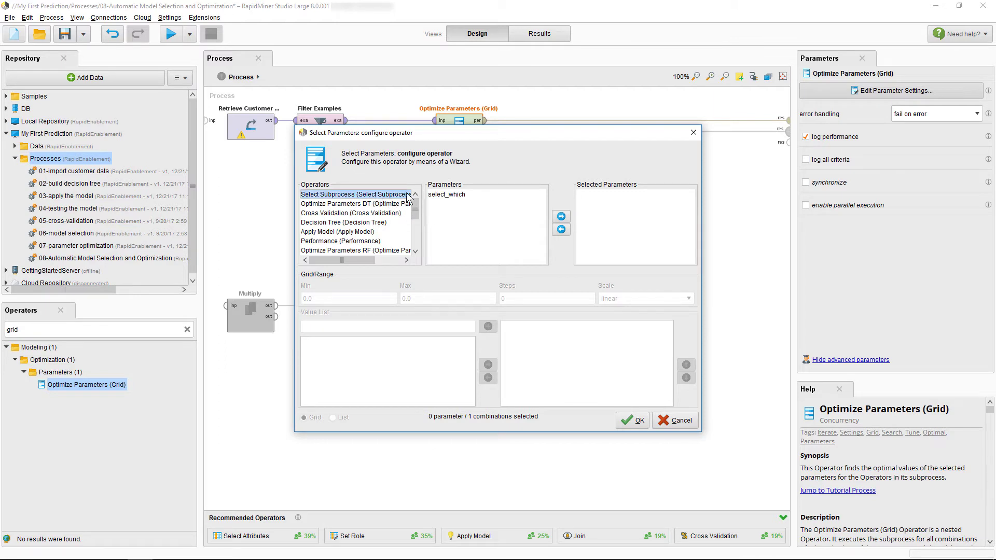
left_click(461, 195)
left_click(561, 216)
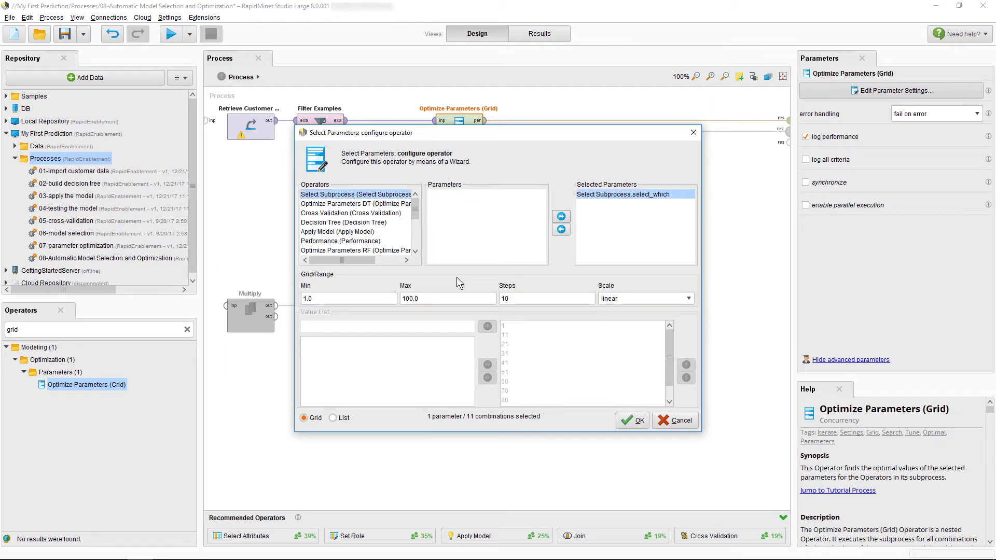
left_click_drag(430, 299, 392, 296)
type("3")
double_click(534, 298)
type("3")
left_click(632, 424)
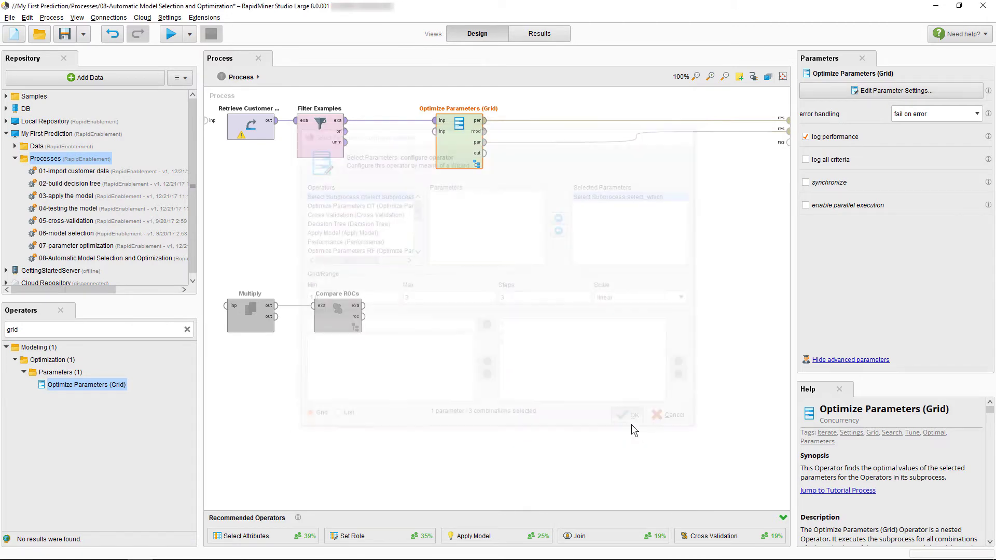
- Run the process and examine the resulting parameter set and the performance vector's accuracy table and AUC chart
left_click(171, 34)
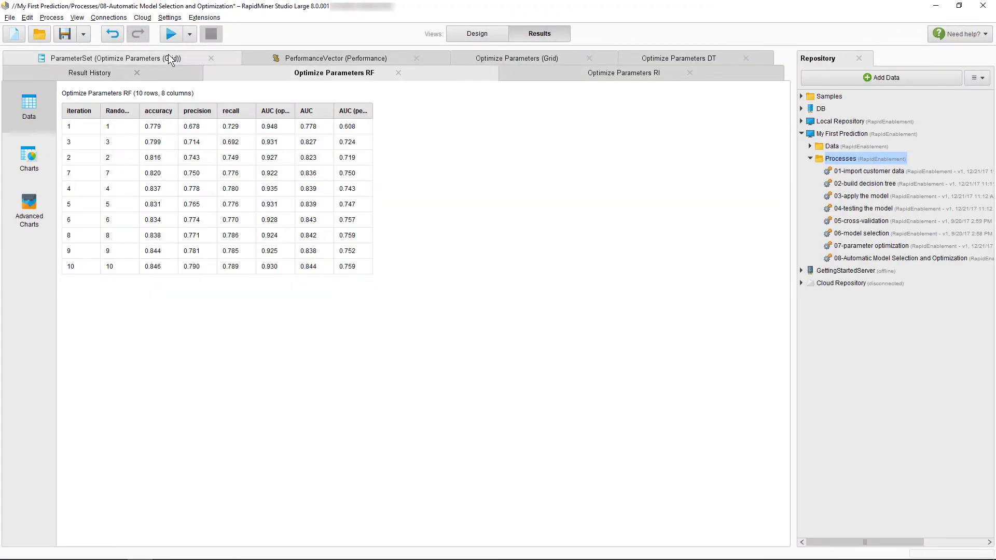
left_click(168, 54)
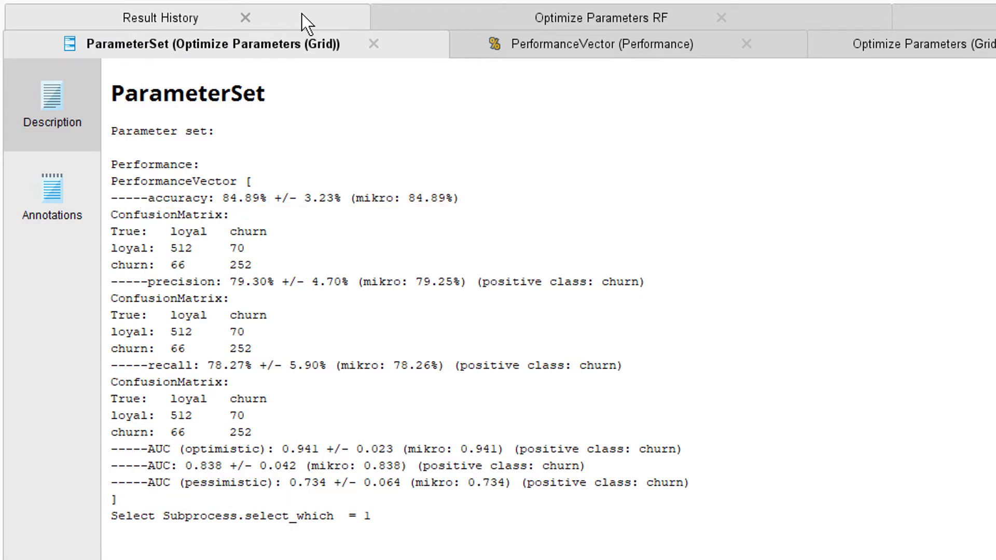
left_click(550, 42)
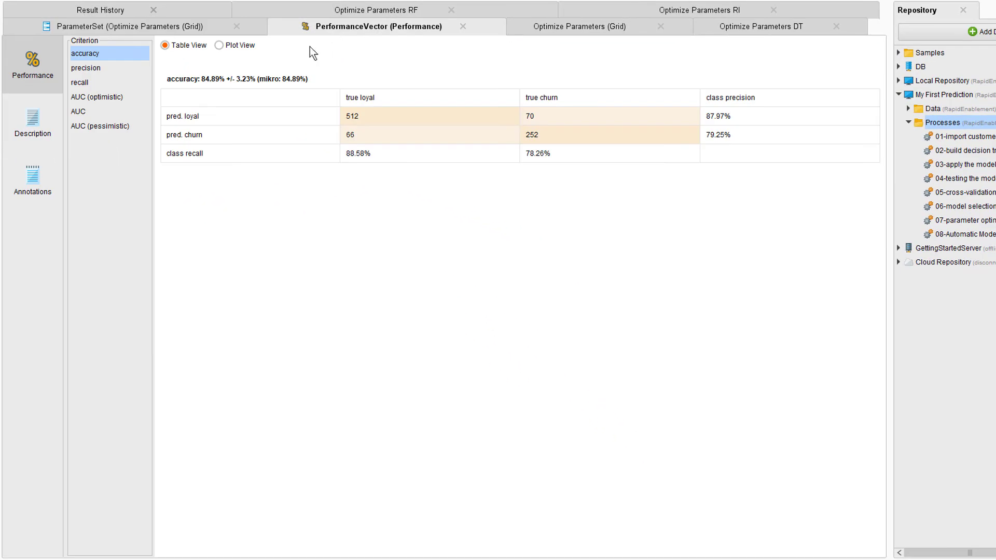
left_click(114, 111)
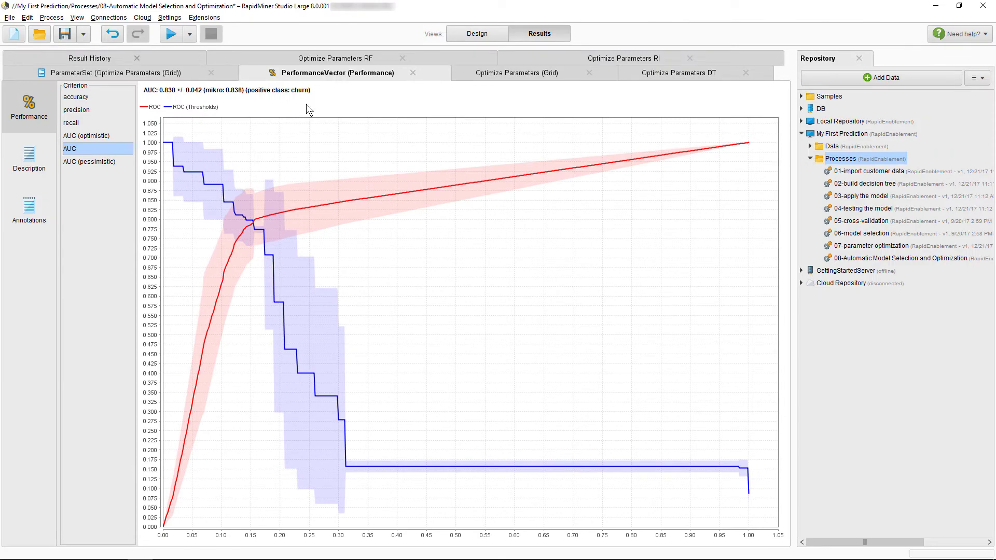
- Add a Remember operator to each of the three selections inside the nested Select Subprocess
left_click(468, 37)
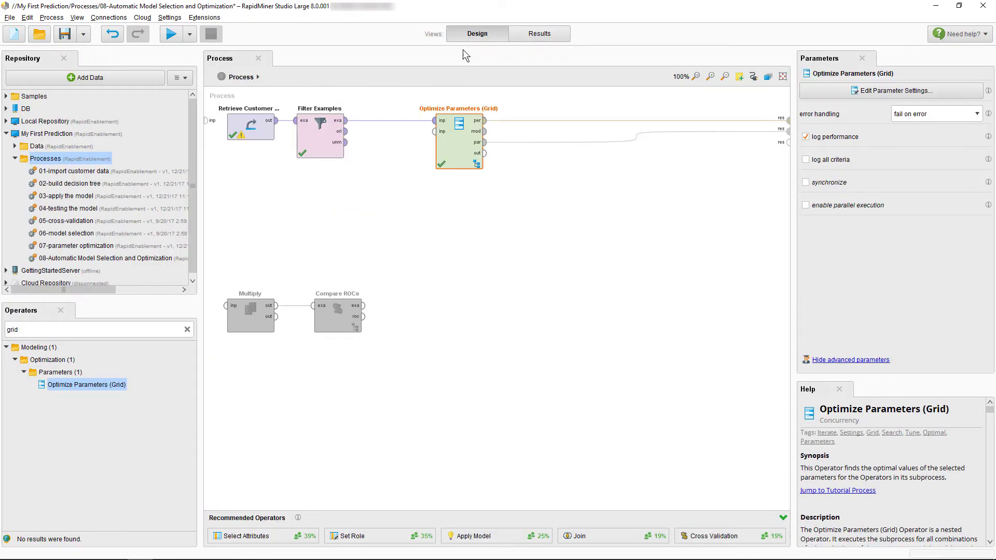
double_click(452, 138)
double_click(436, 139)
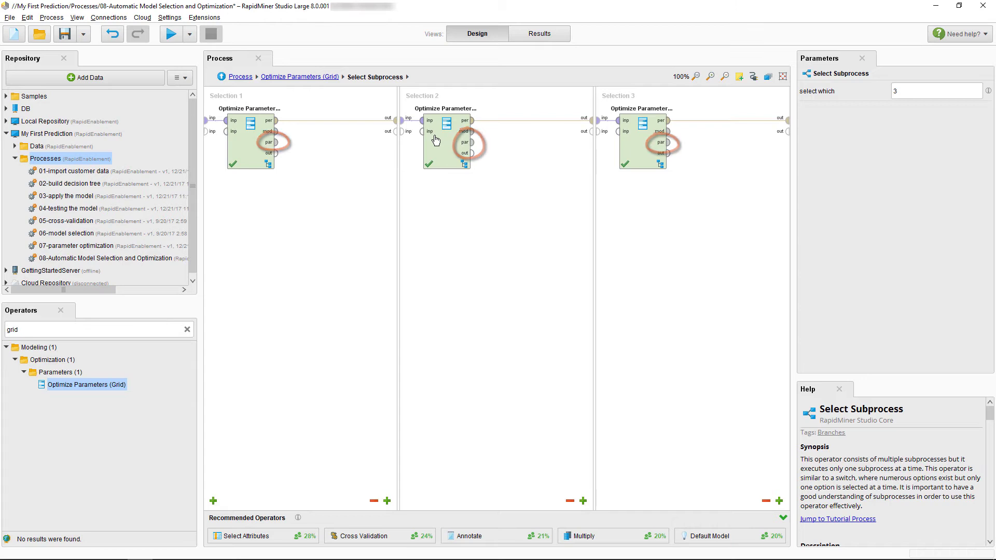
left_click(171, 329)
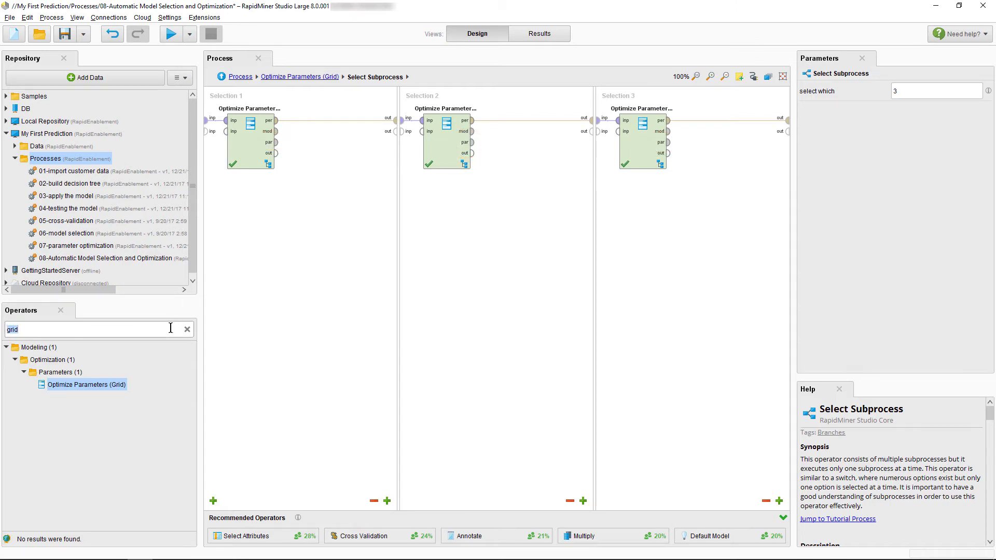
type("remember")
left_click_drag(55, 371, 359, 272)
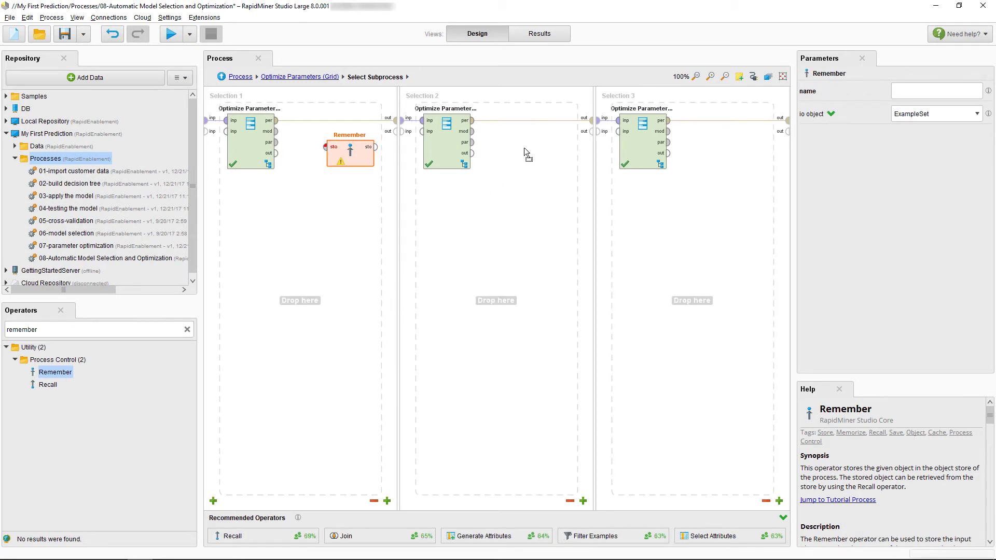
left_click_drag(524, 148, 521, 149)
left_click_drag(55, 372, 706, 154)
- Connect the parameter output of each selection's Optimize Parameters operator to its Remember operator
left_click_drag(276, 143, 300, 156)
left_click_drag(496, 143, 515, 147)
left_click_drag(692, 142, 711, 147)
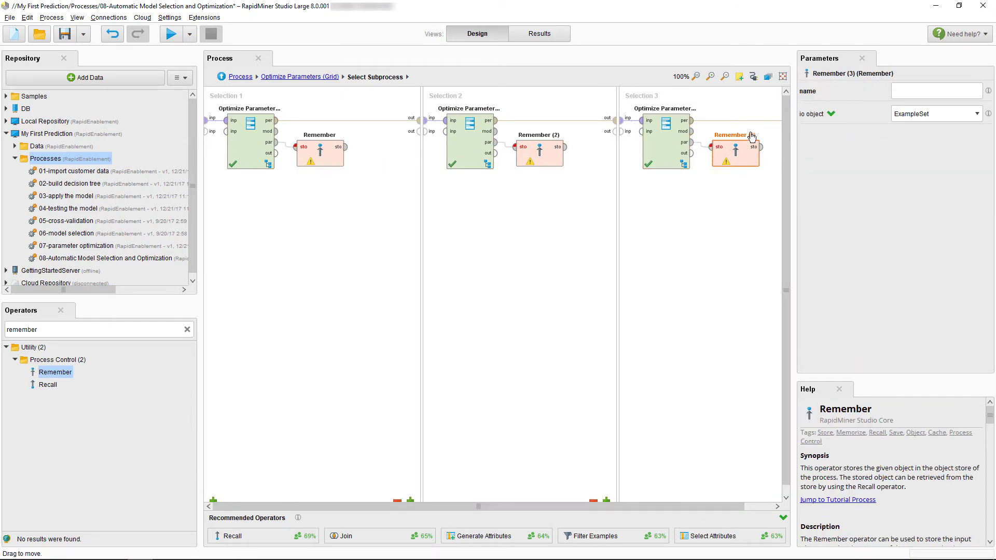
- Set the Selection 1 Remember operator's name to DT and its io object to ParameterSet
left_click(327, 162)
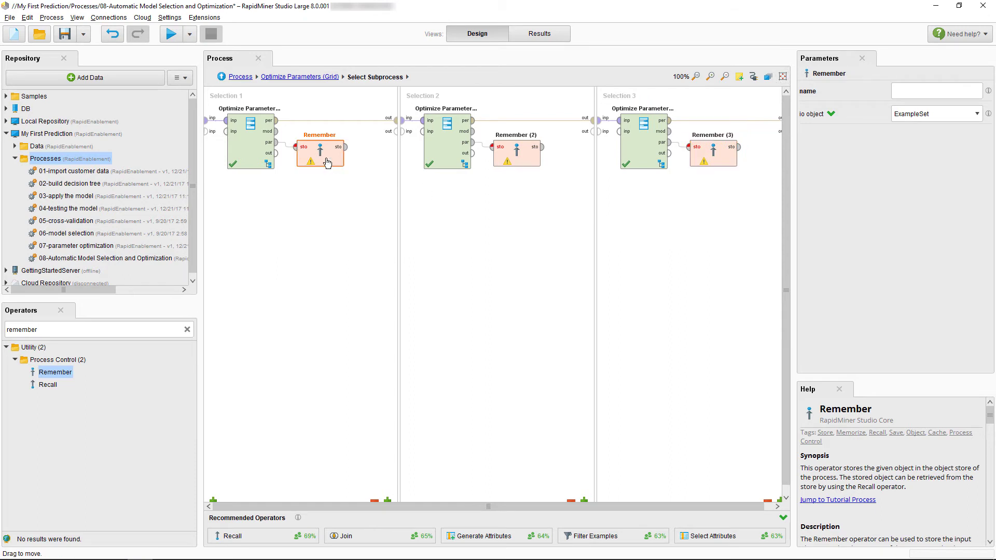
left_click(900, 89)
type("DT")
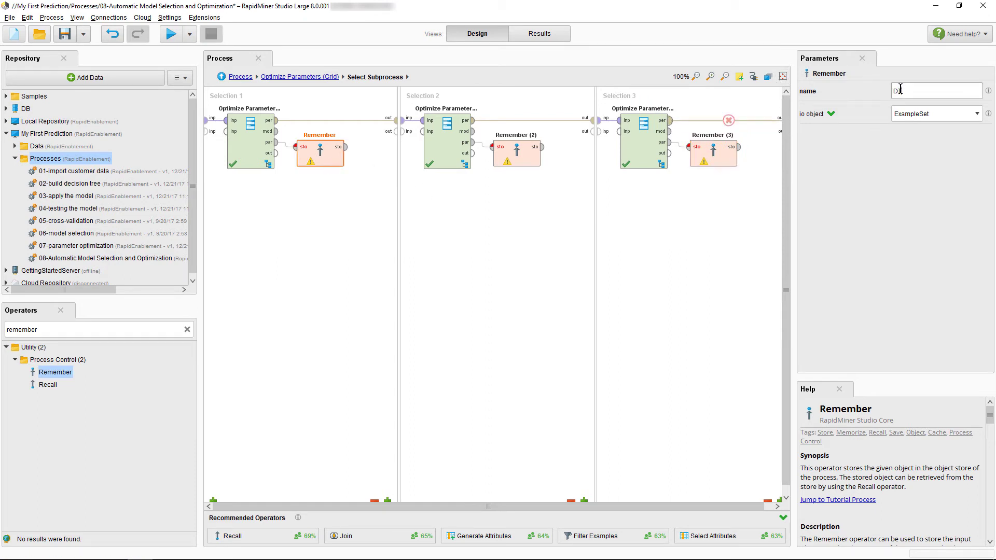
left_click(907, 114)
key("p")
left_click(906, 114)
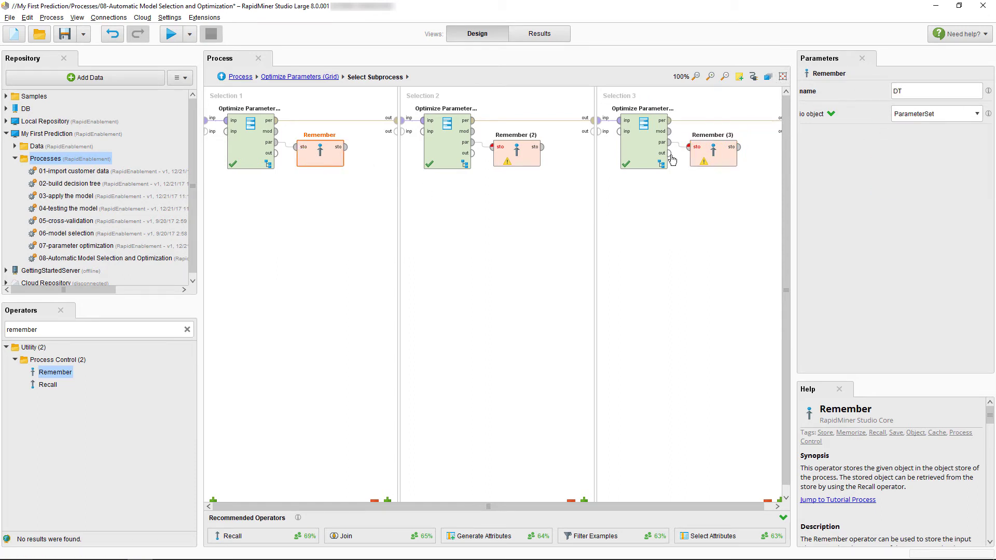
- Set the Selection 2 Remember operator's name to RF and its io object to ParameterSet
left_click(527, 160)
left_click(912, 93)
type("RF")
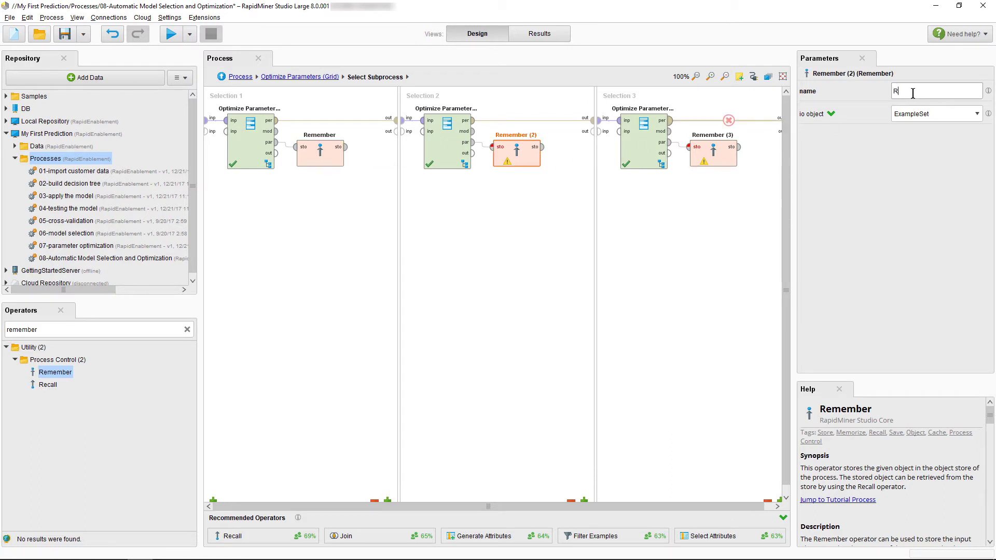
left_click(913, 114)
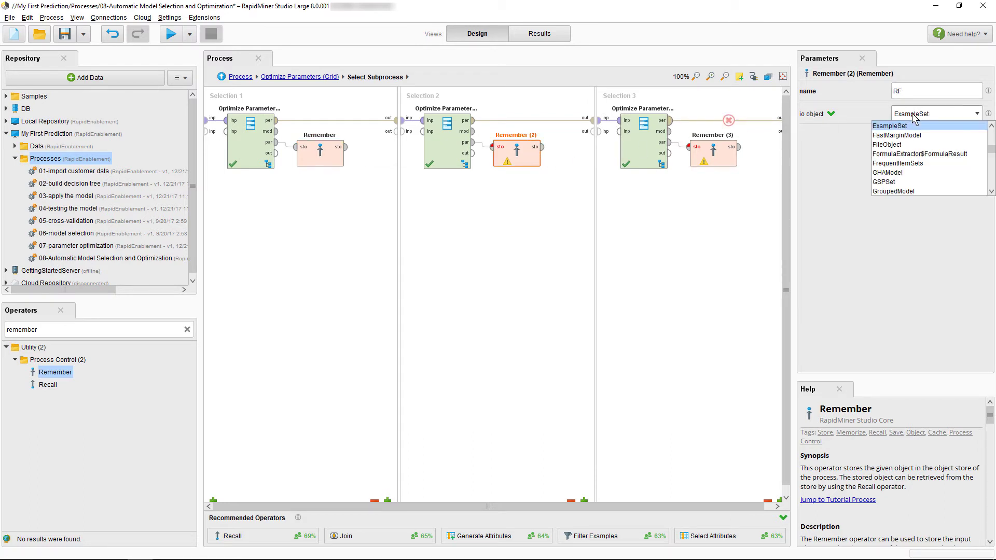
key("p")
key("Return")
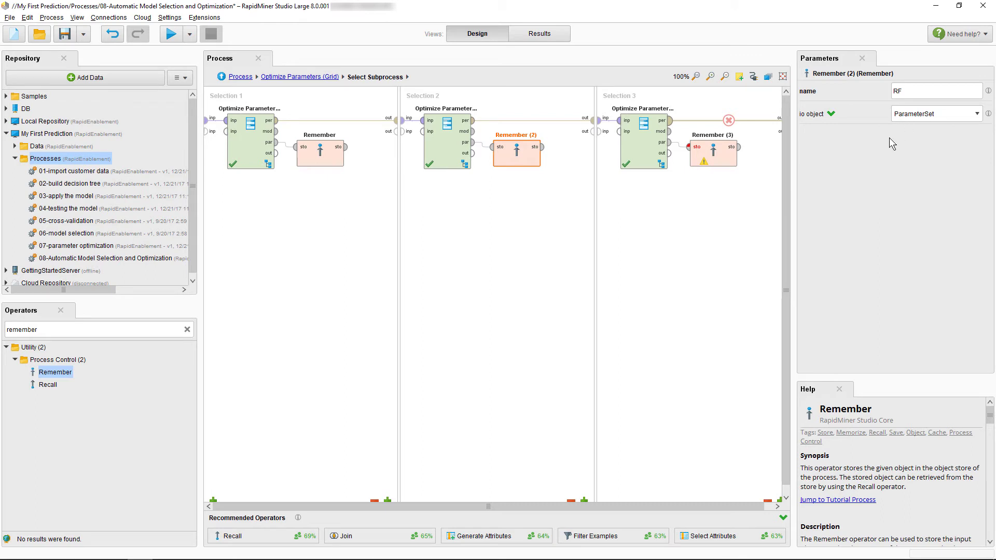
- Set the Selection 3 Remember operator's name to RI and its io object to ParameterSet
left_click(704, 158)
left_click(912, 94)
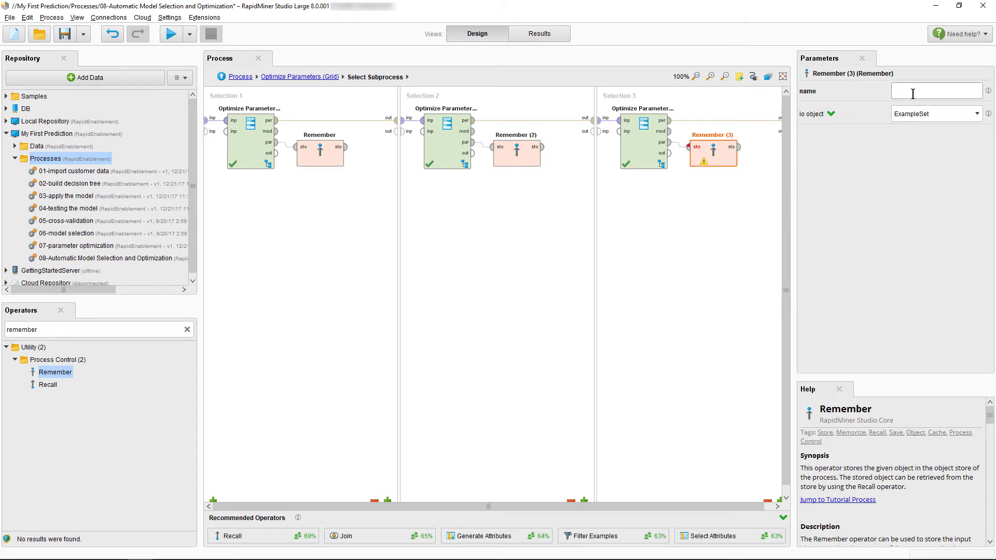
type("RI")
left_click(909, 114)
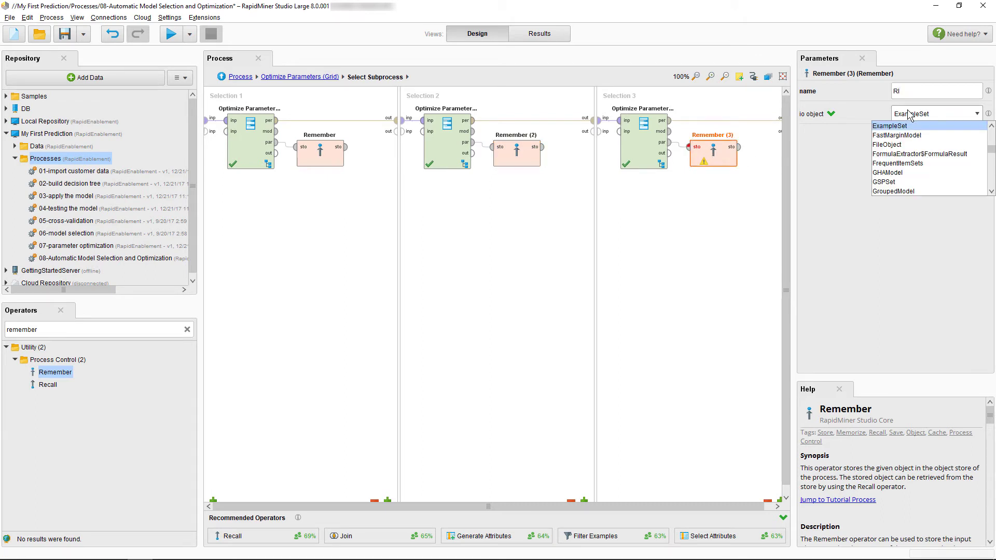
key("p")
key("Return")
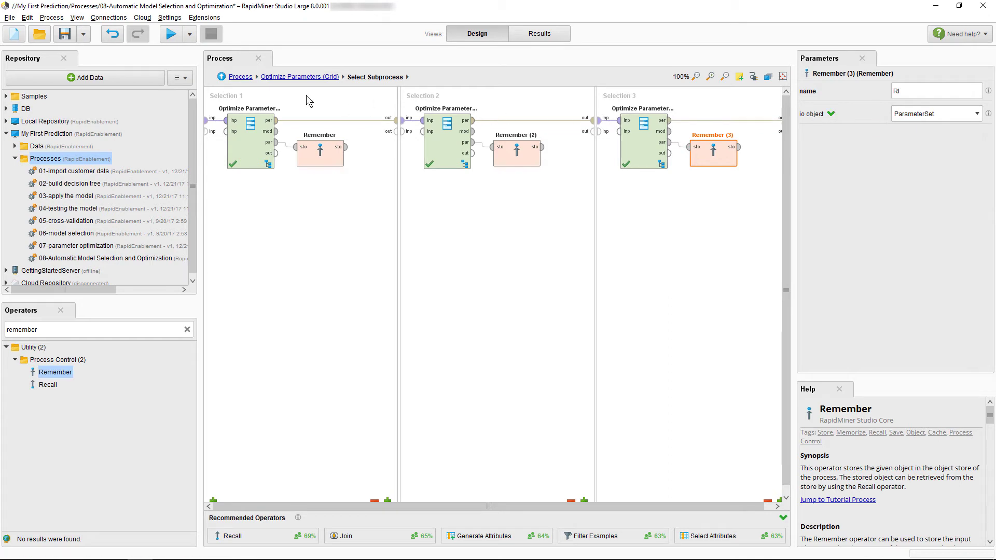
- Enable Multiply and Compare ROCs in the main process and move them up beneath Optimize Parameters (Grid)
left_click(240, 77)
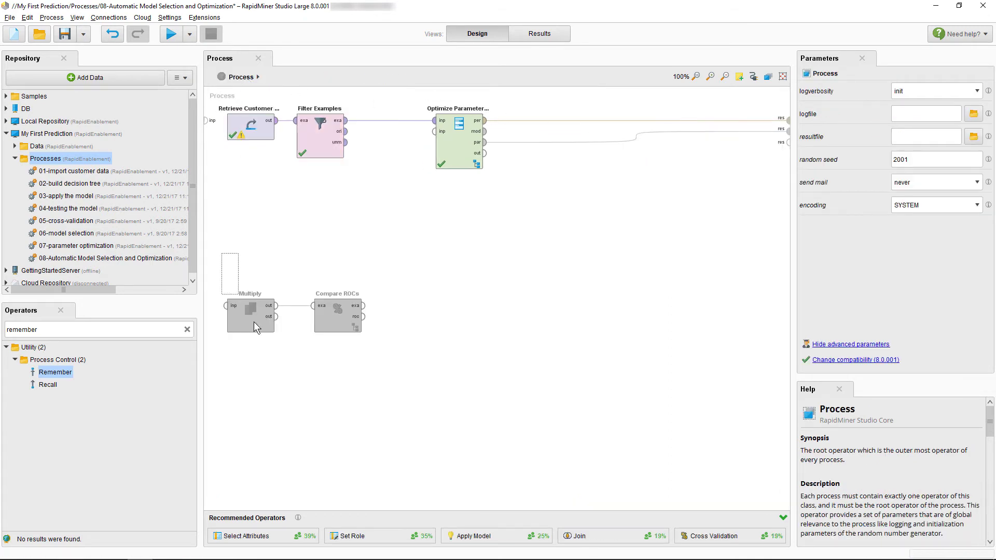
left_click_drag(253, 324, 381, 355)
right_click(348, 312)
left_click(375, 317)
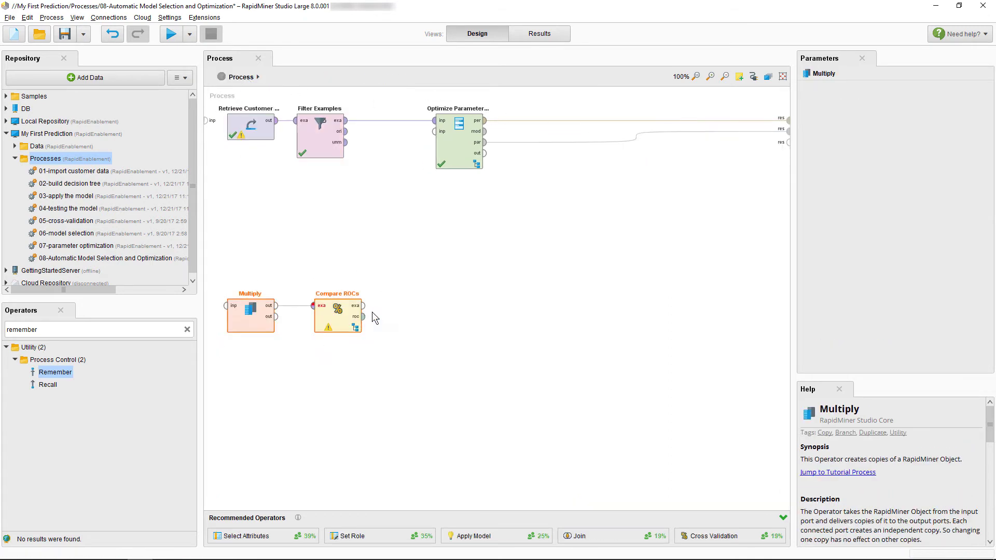
left_click_drag(345, 323, 466, 244)
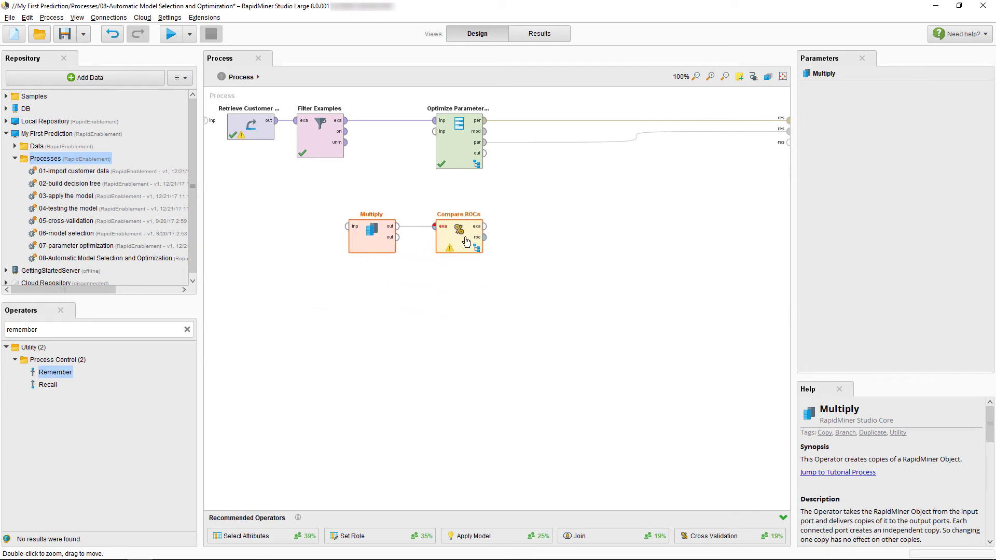
- Insert Multiply after Filter Examples so that it feeds both Optimize Parameters (Grid) and Compare ROCs, and shift the grid to make room
left_click(352, 128)
left_click_drag(361, 237, 379, 131)
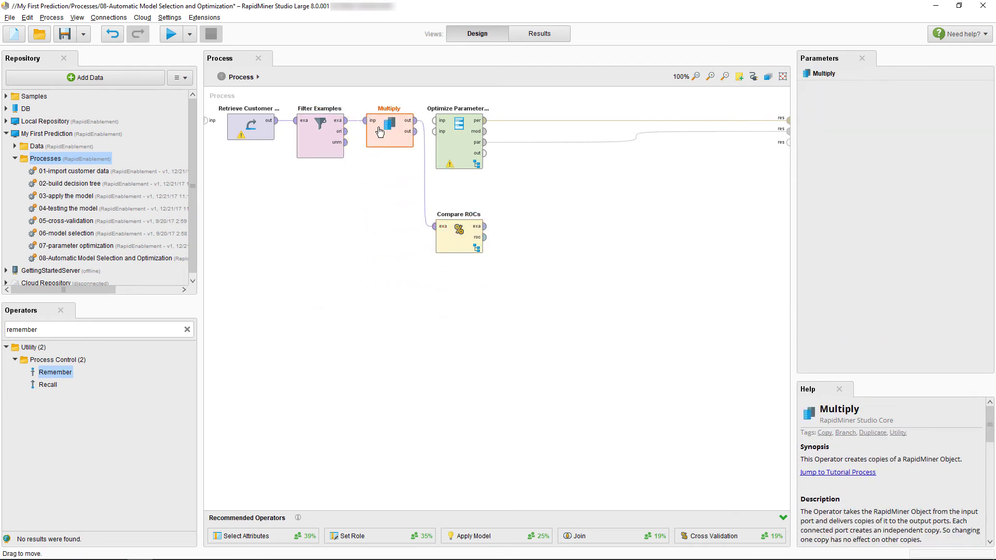
left_click_drag(461, 150, 495, 149)
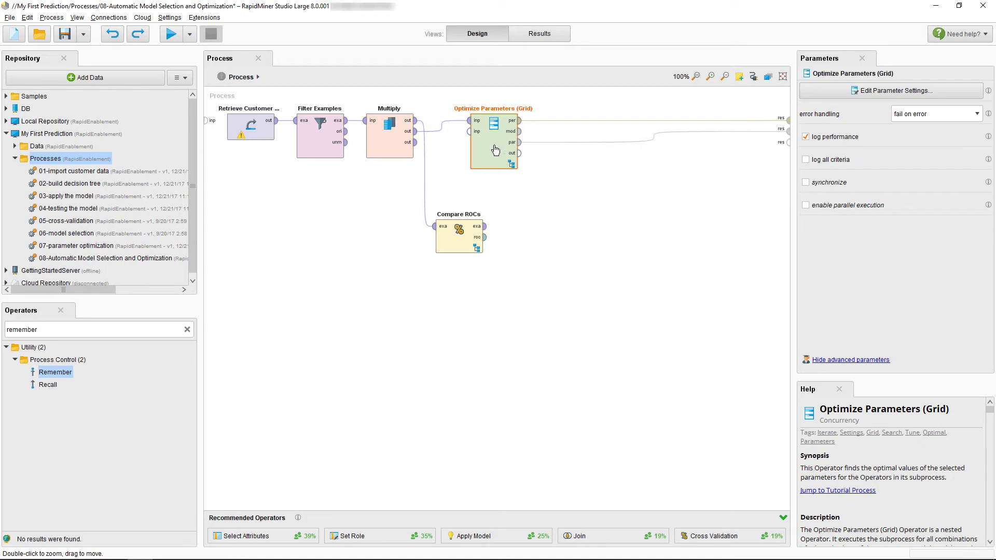
- Align Compare ROCs under the grid, connect its roc output to the third result port, and check the operator execution order
left_click_drag(459, 239, 788, 142)
left_click(767, 76)
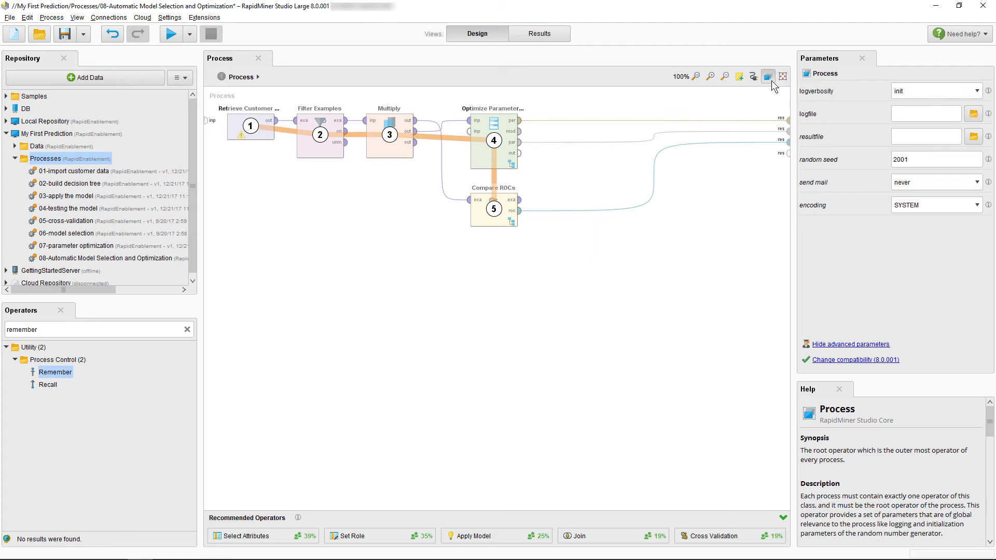
left_click(769, 78)
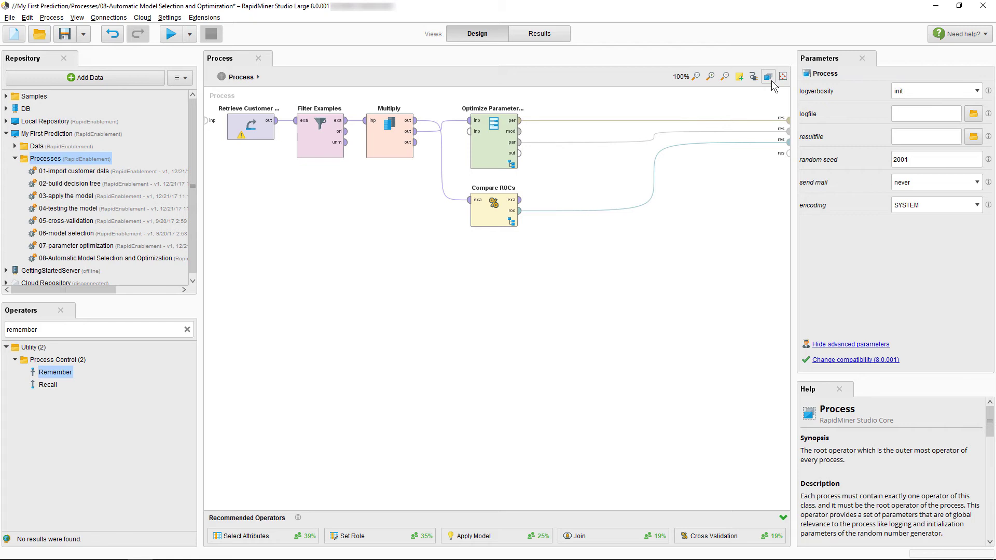
- Delete the Naive Bayes and k-NN operators inside Compare ROCs
double_click(503, 216)
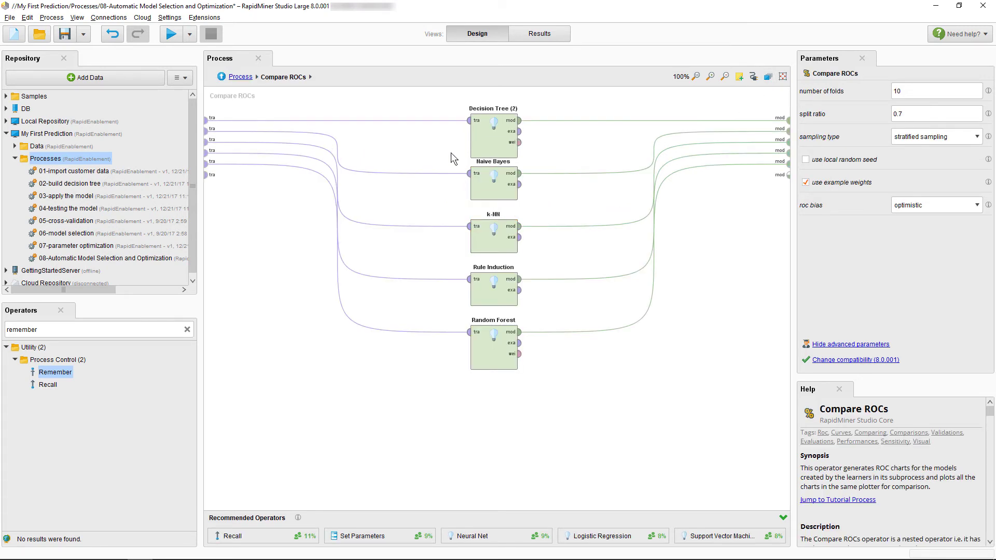
left_click_drag(450, 152, 533, 261)
key("Delete")
- Find the Recall operator and add it inside Compare ROCs, beside the Decision Tree
double_click(166, 329)
type("recall")
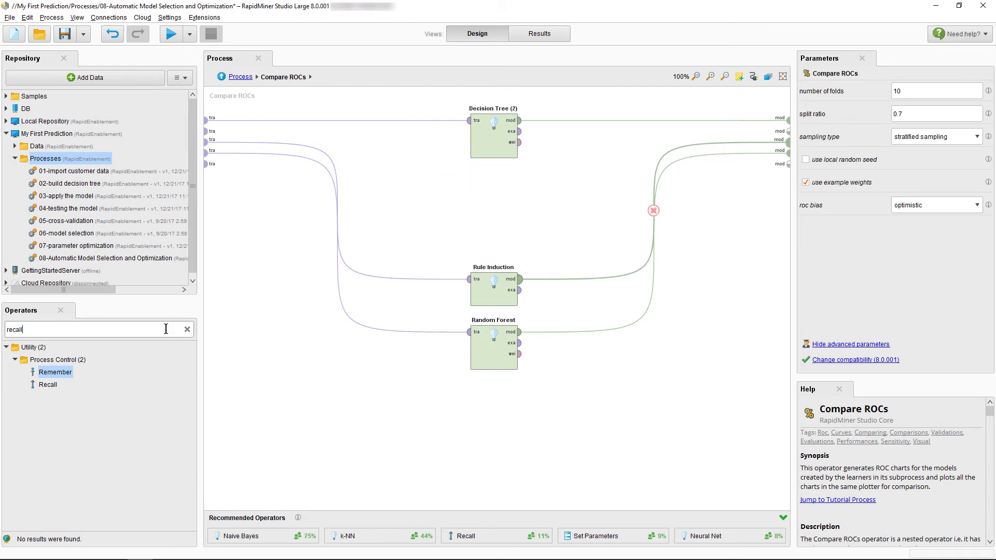
left_click_drag(51, 494, 317, 155)
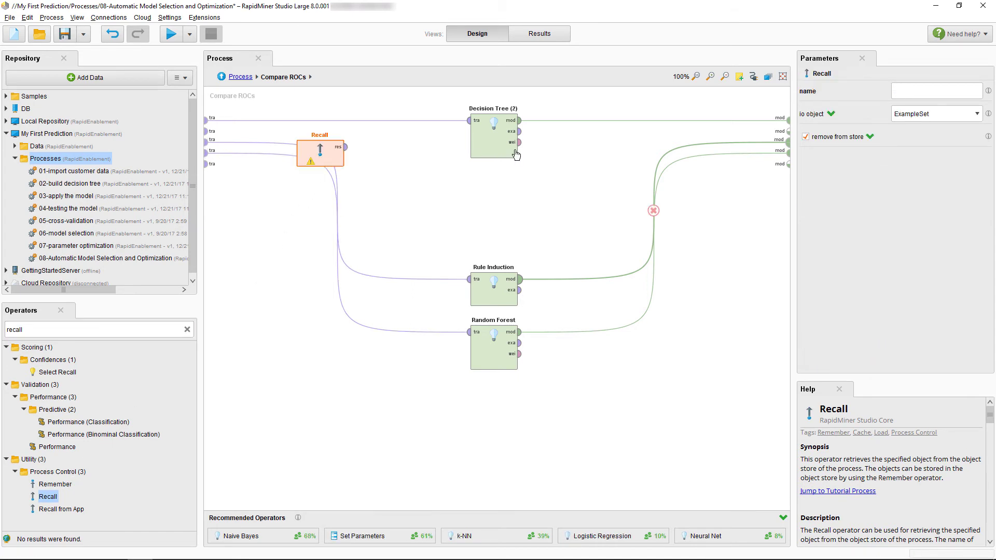
- Configure Recall with the name DT and io object ParameterSet, and turn off remove from store
left_click(934, 92)
type("DT")
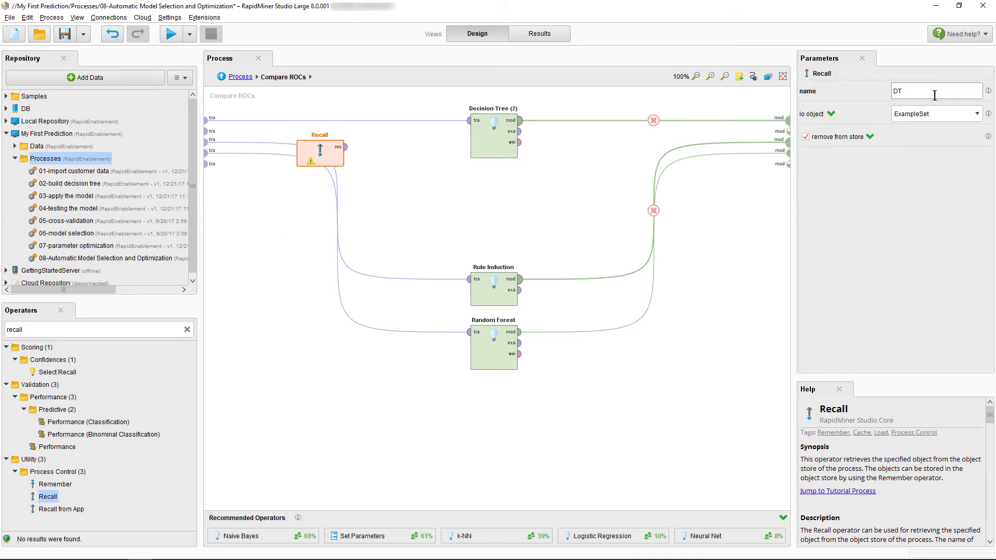
left_click(936, 114)
key("p")
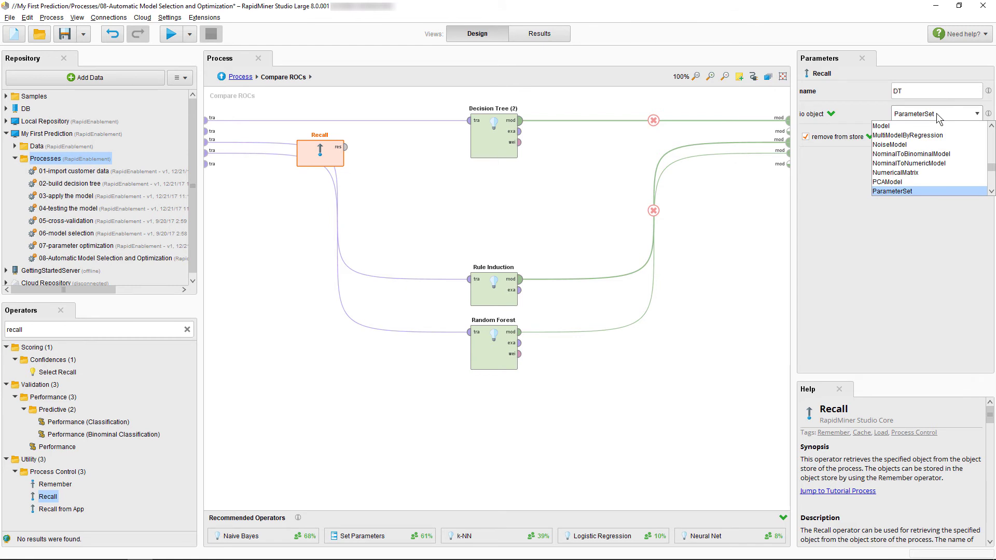
key("Return")
left_click(836, 137)
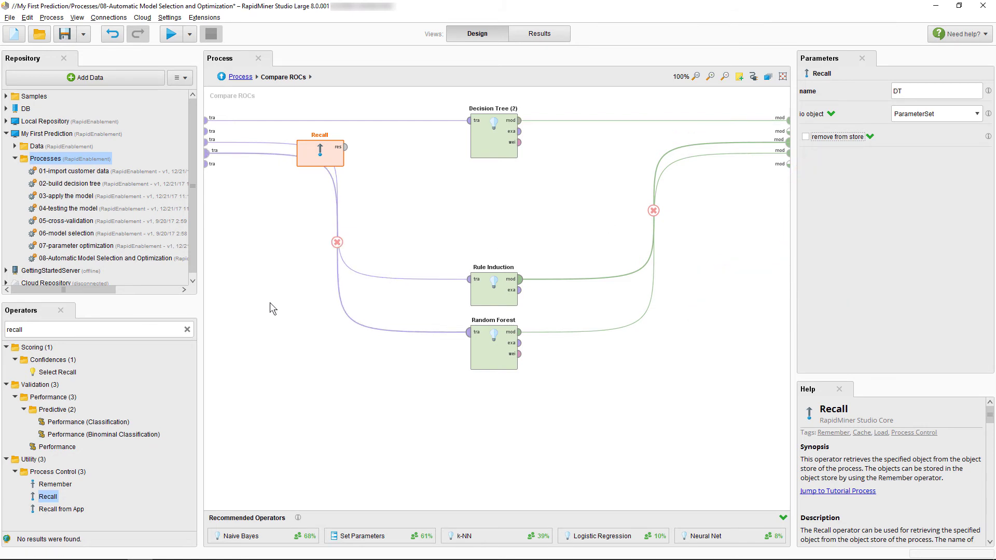
- Add a Set Parameters operator after Recall, with Recall's res output feeding its par input
triple_click(148, 327)
type("Set para")
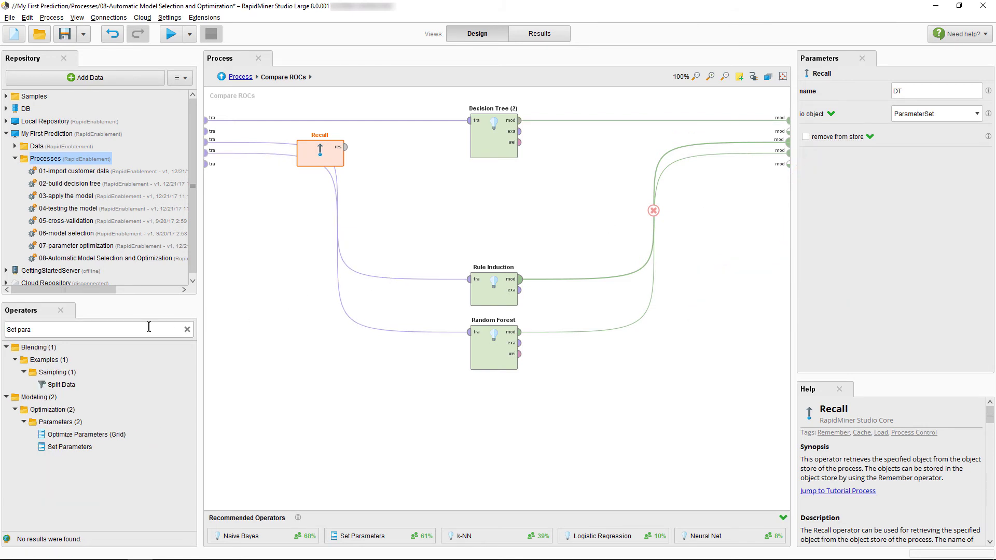
left_click_drag(78, 447, 366, 151)
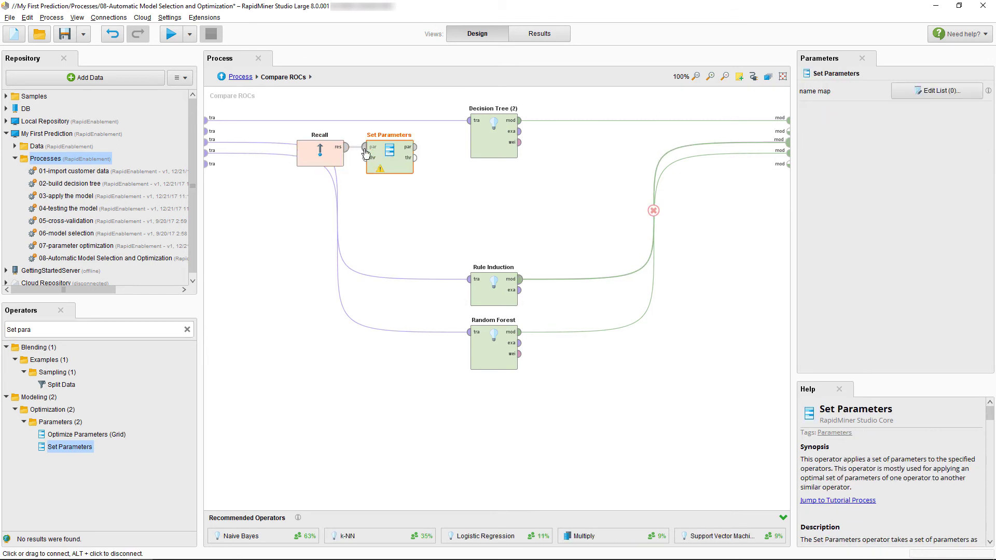
- Rename the Decision Tree (2) operator as Decision Tree ROC
right_click(488, 134)
left_click(520, 164)
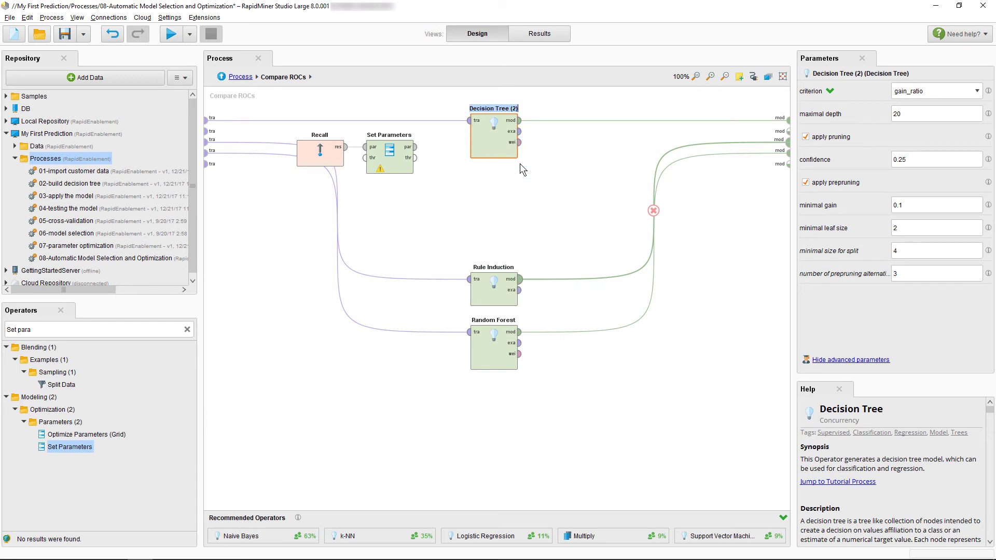
type("Decision Tree ROC")
key("Return")
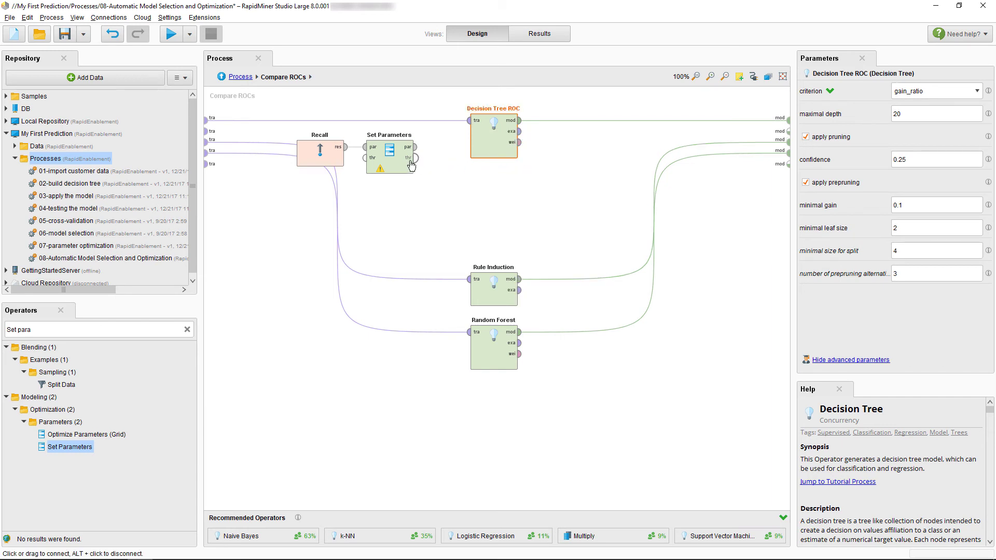
- Map set operator name Optimize Parameters DT to operator Decision Tree ROC in the Set Parameters name map
left_click(389, 156)
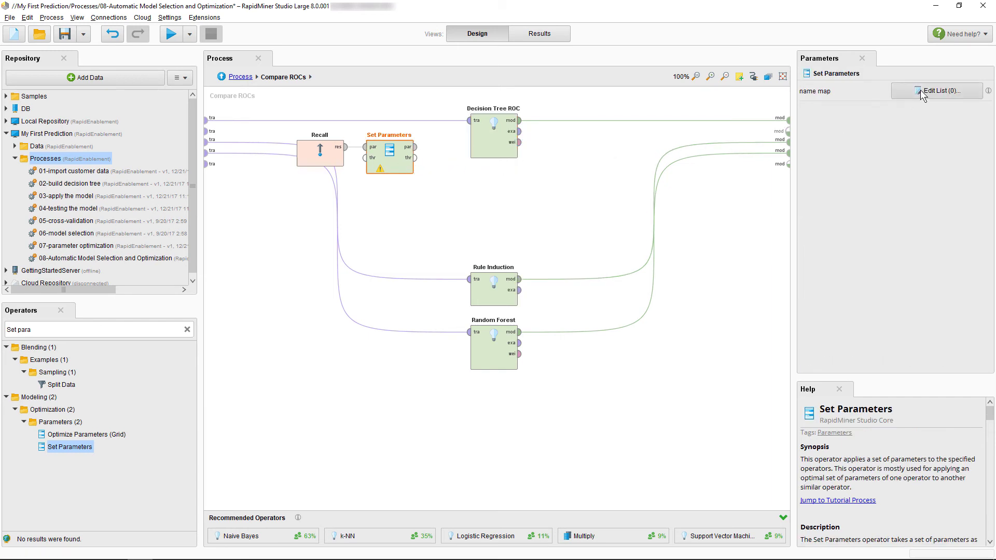
left_click(920, 90)
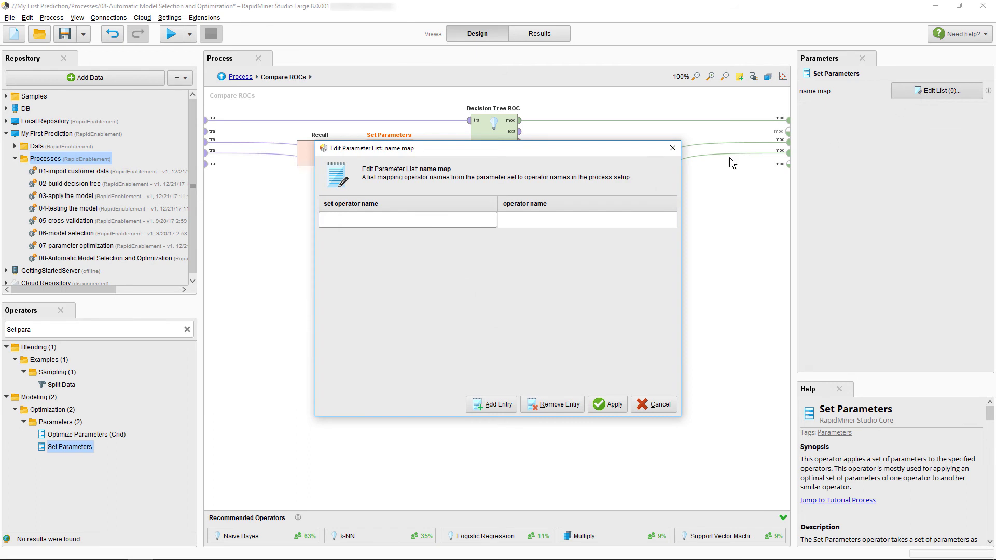
left_click(558, 218)
type("Decision Tree ROC")
left_click(441, 225)
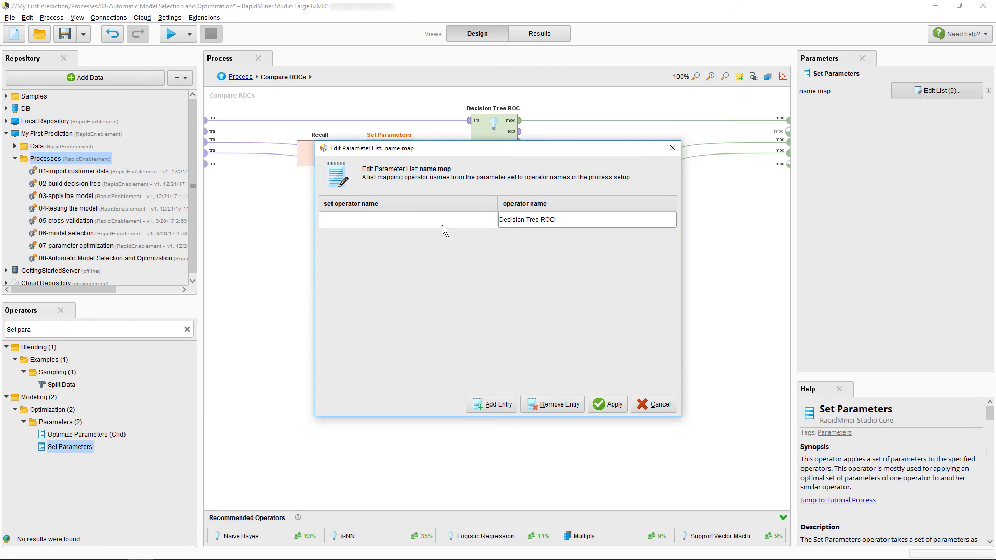
type("Optimize Parameters DT")
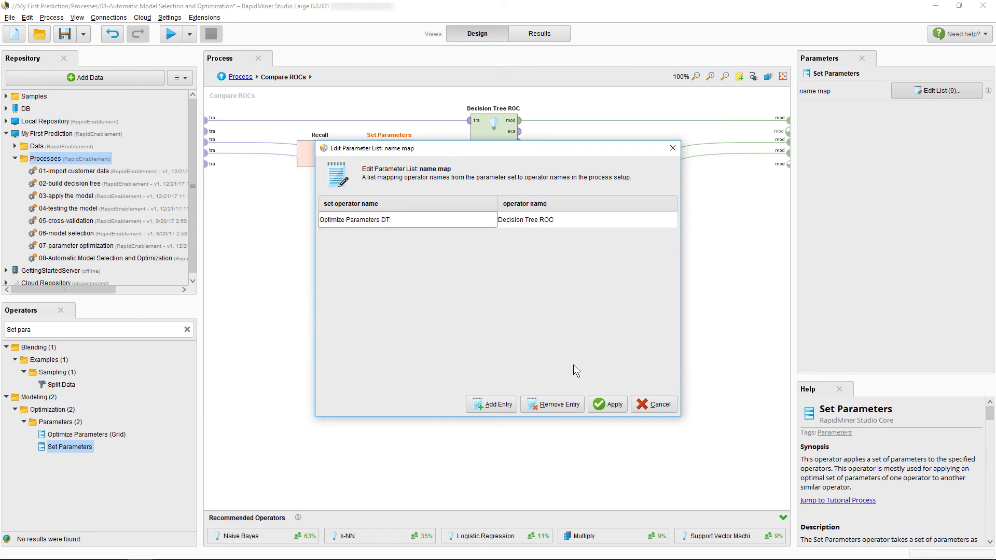
left_click(606, 403)
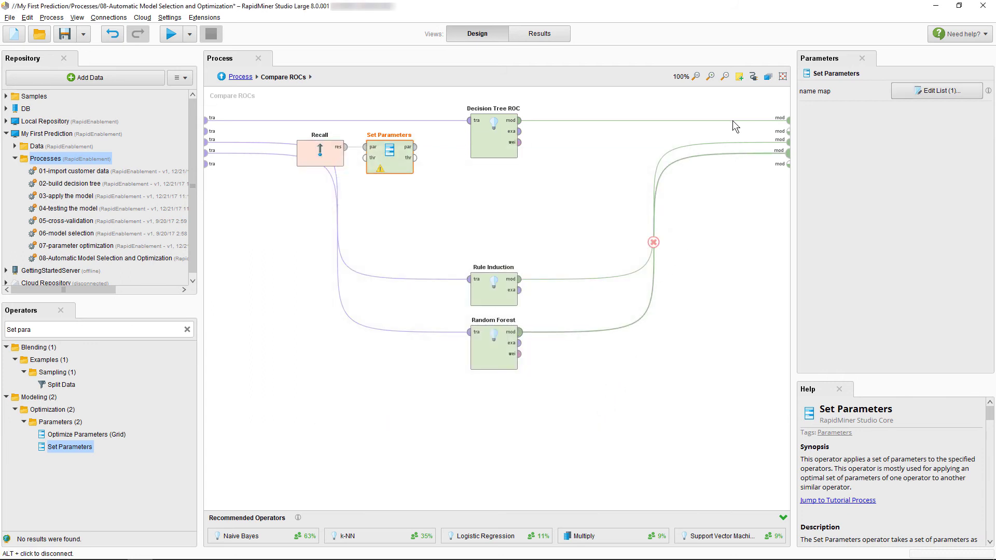
- Change the execution order so Recall runs first and Set Parameters second, ahead of Decision Tree ROC
left_click(768, 78)
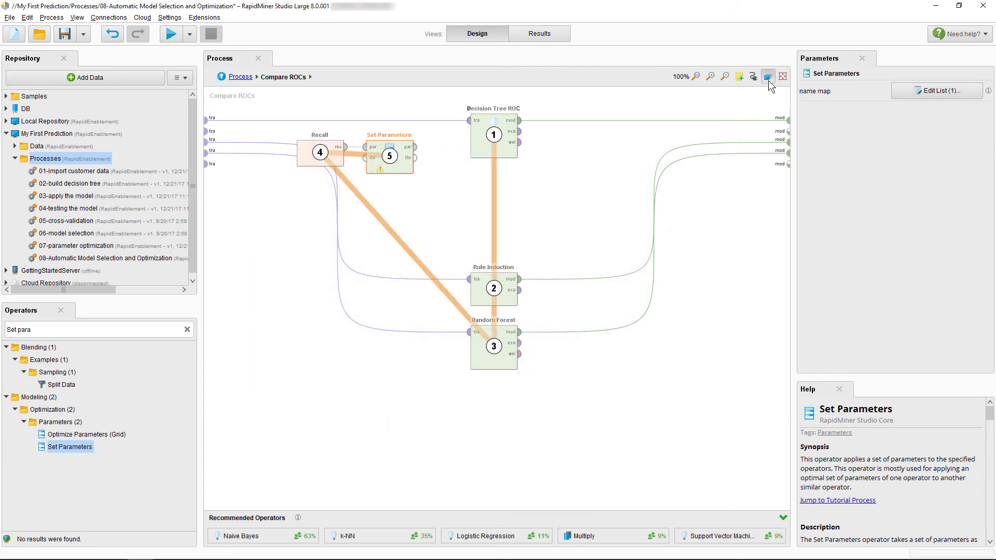
right_click(319, 156)
left_click(324, 162)
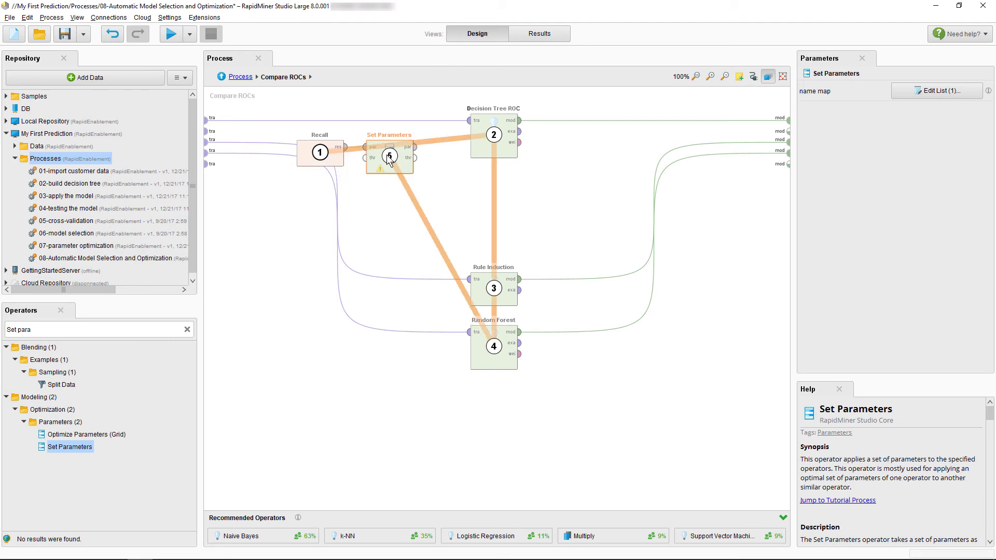
right_click(387, 156)
left_click(403, 163)
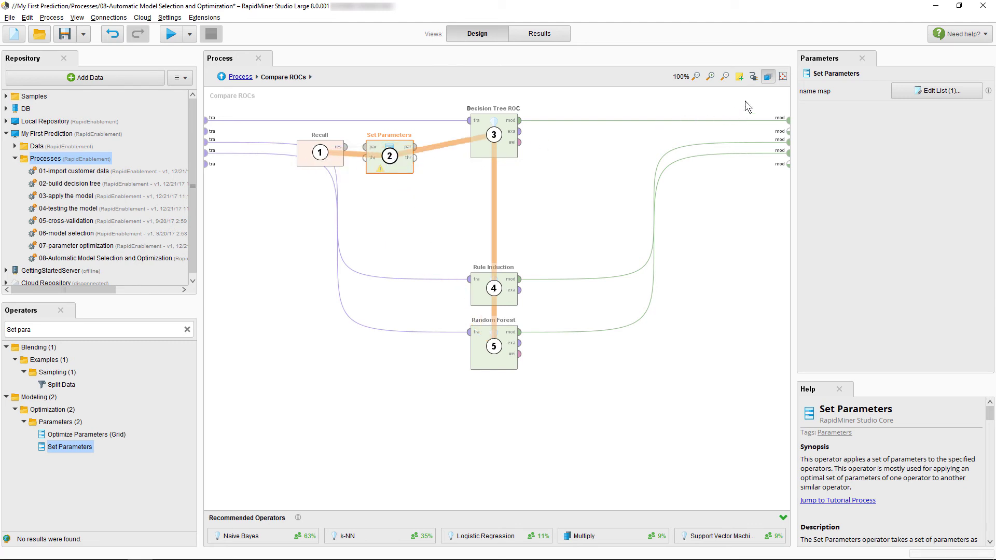
left_click(769, 78)
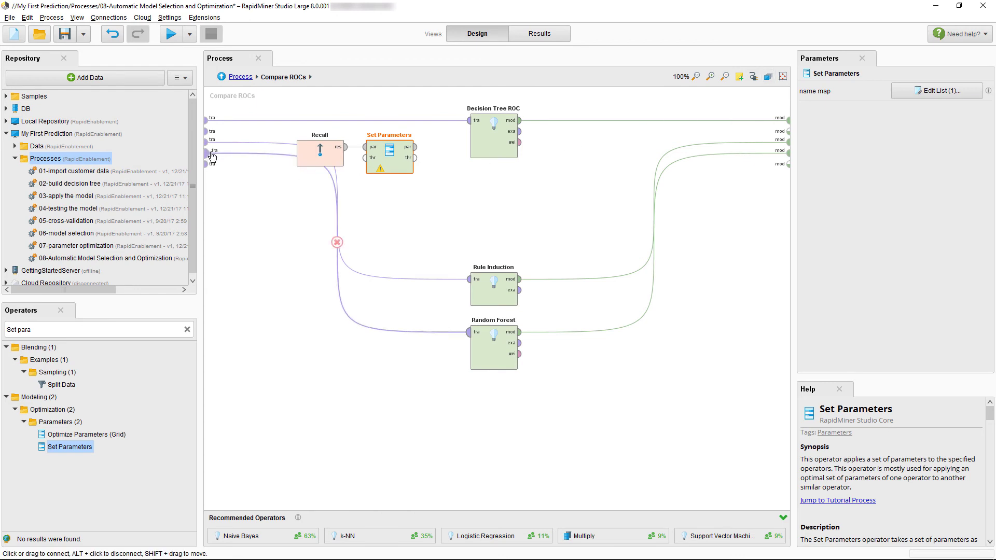
- Space the lower training input ports downward to make room for recall operators beside Rule Induction and Random Forest
left_click_drag(206, 147, 215, 423)
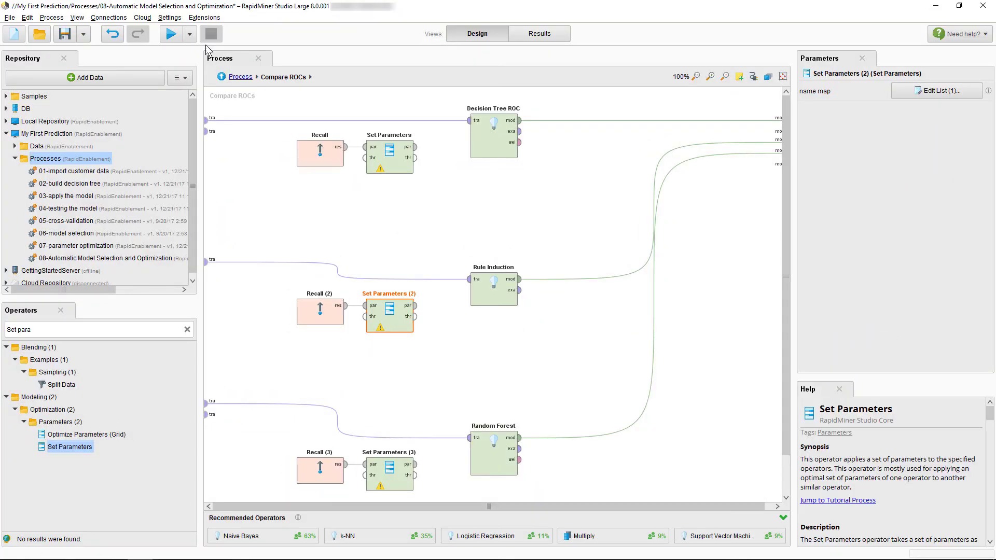
- Run the process and open the ROC Comparison result
left_click(165, 35)
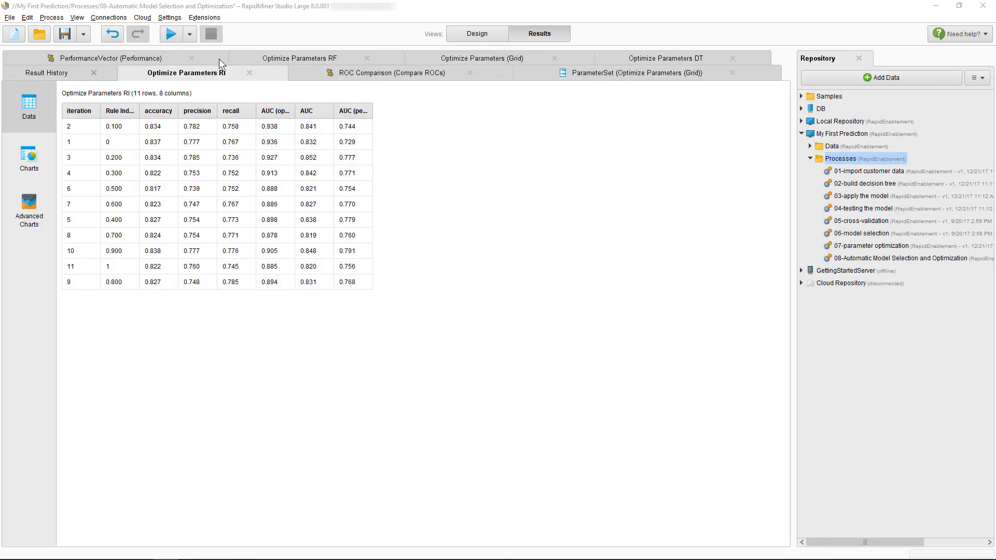
left_click(327, 74)
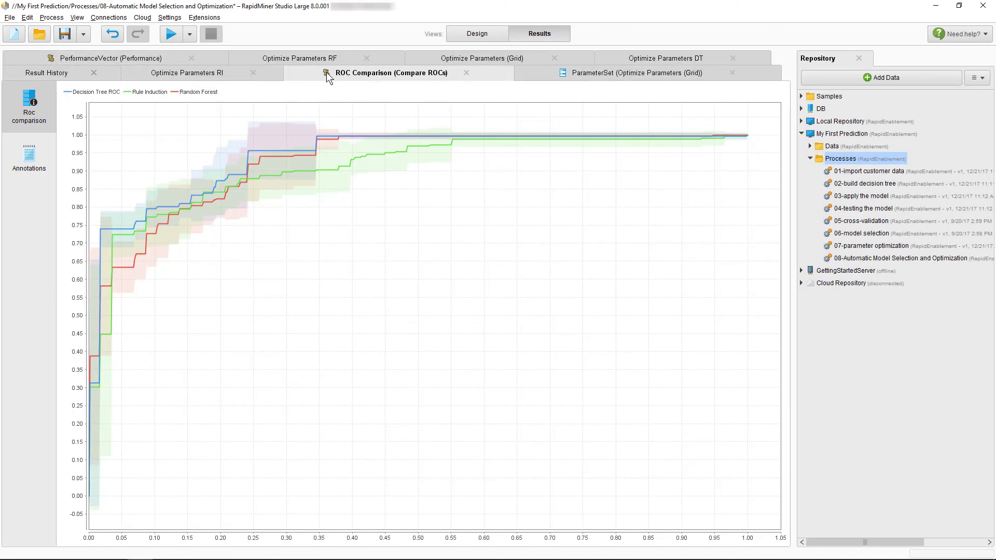